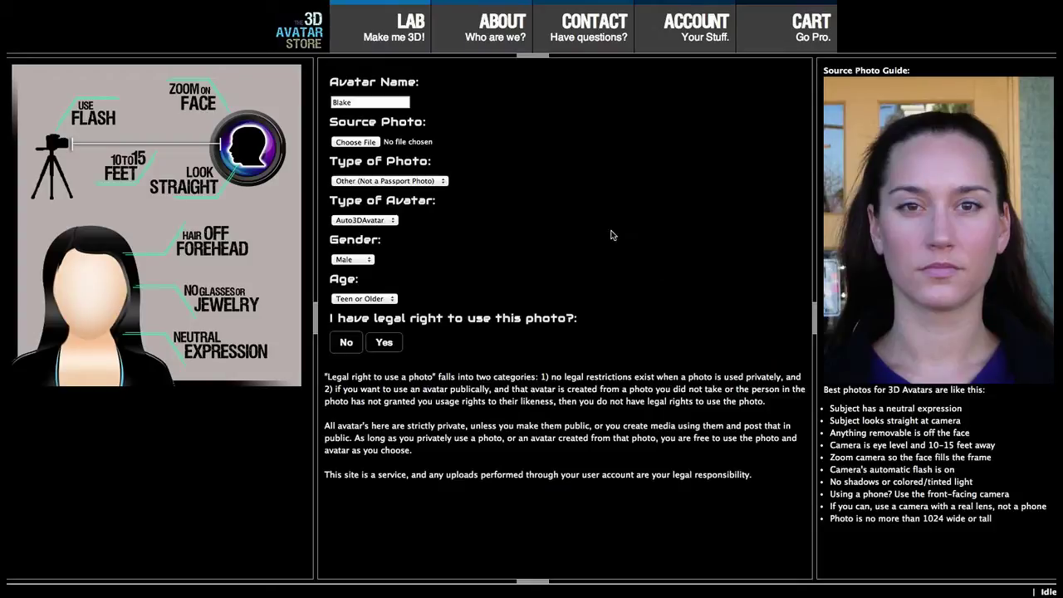
Load the portrait file dated August 26, 2013 from the source folder as the avatar's source photo
click(350, 142)
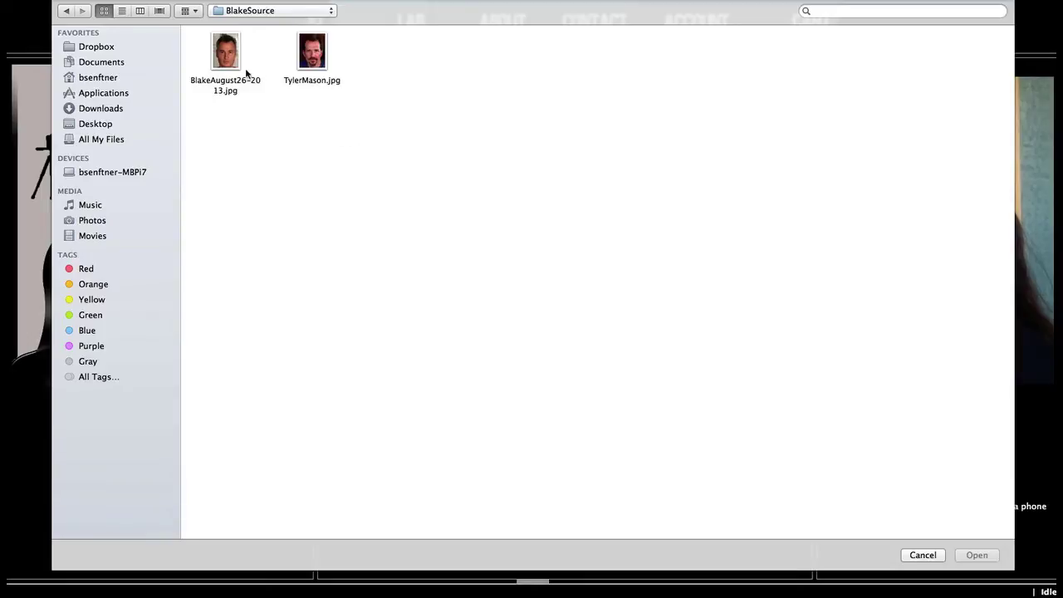
click(233, 60)
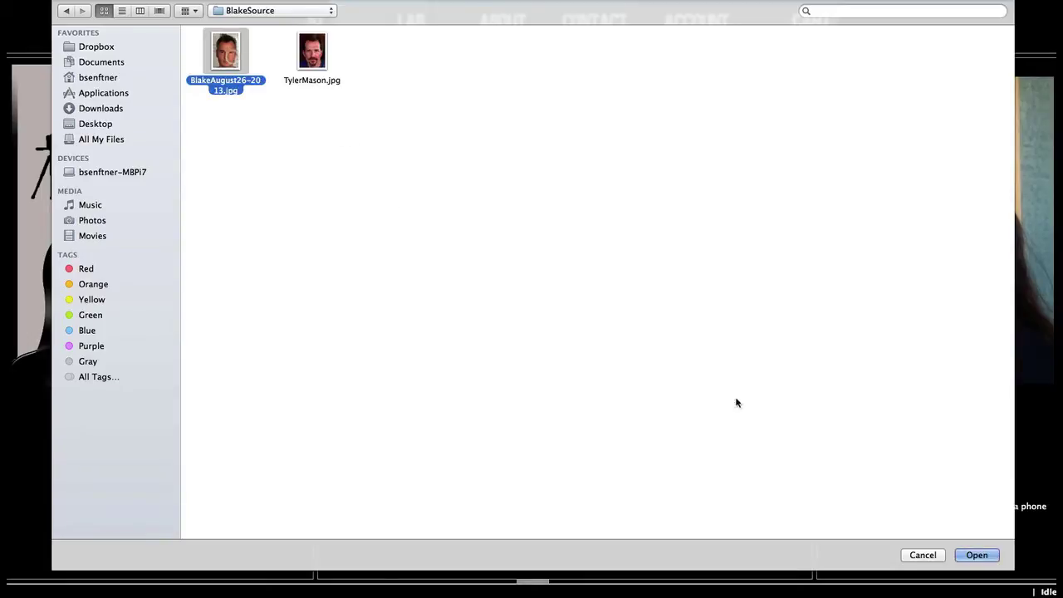
click(989, 558)
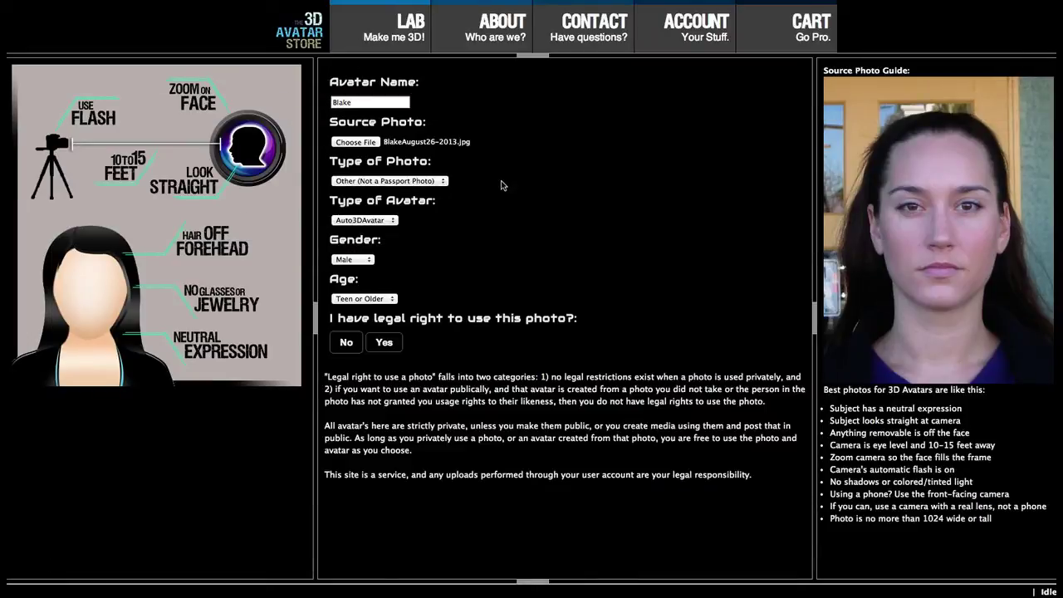
Keep Other (Not a Passport Photo) as photo type and Teen or Older as age, and confirm the legal right to use the photo
click(437, 181)
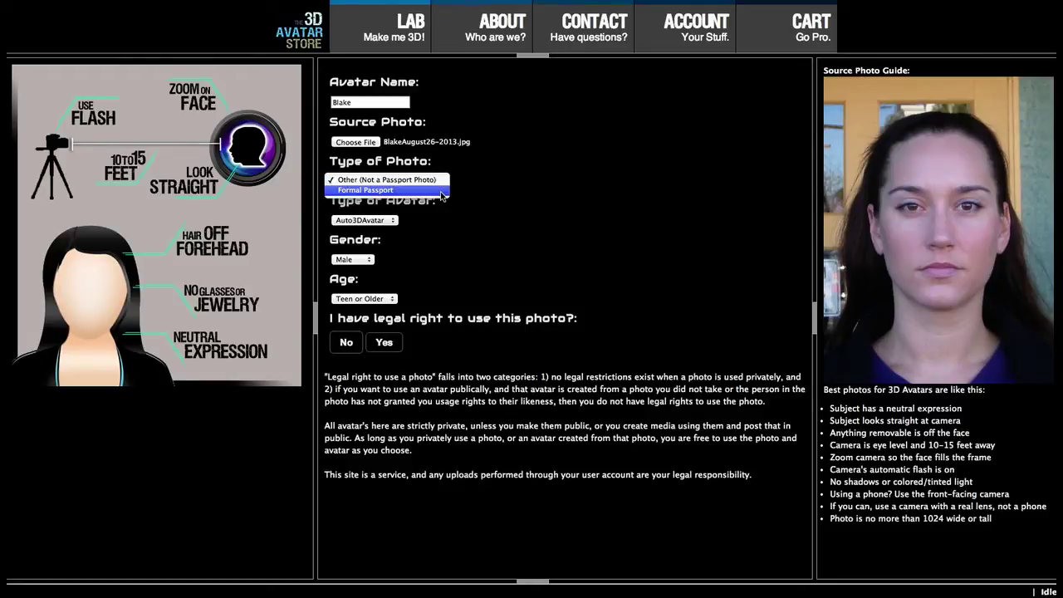
click(491, 181)
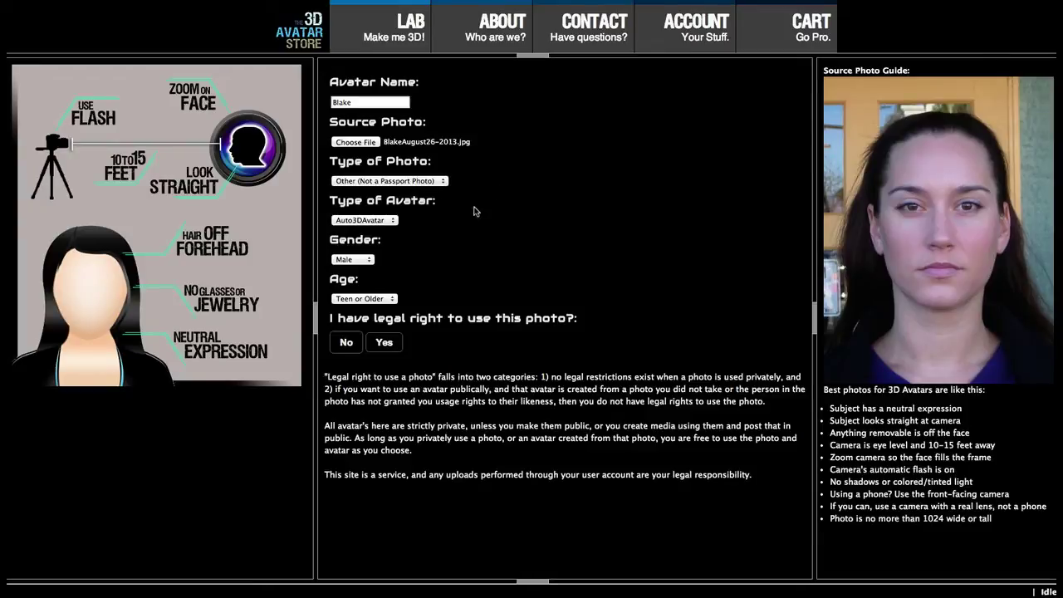
click(392, 299)
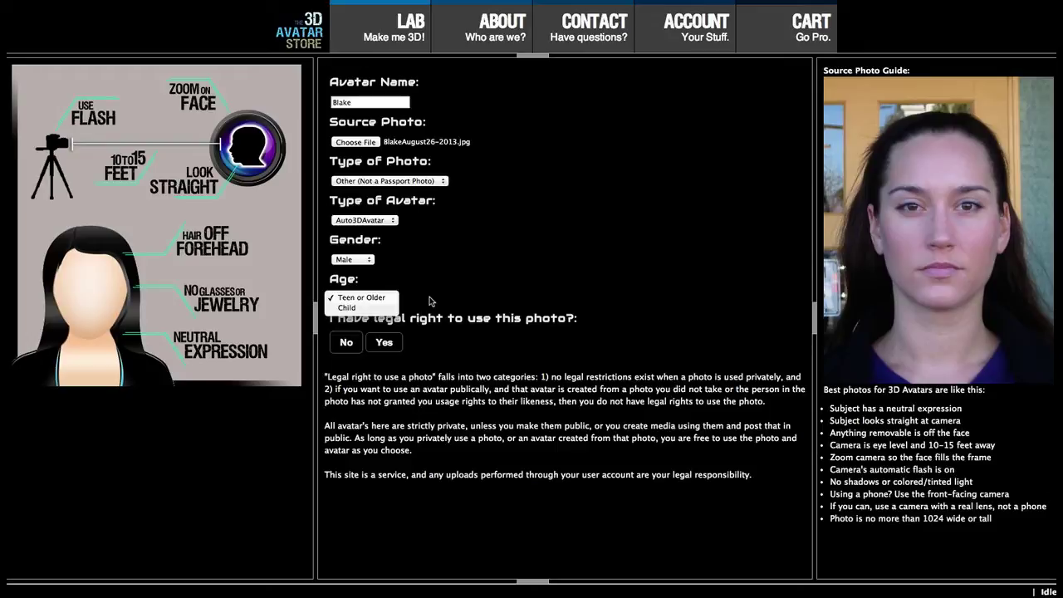
click(380, 297)
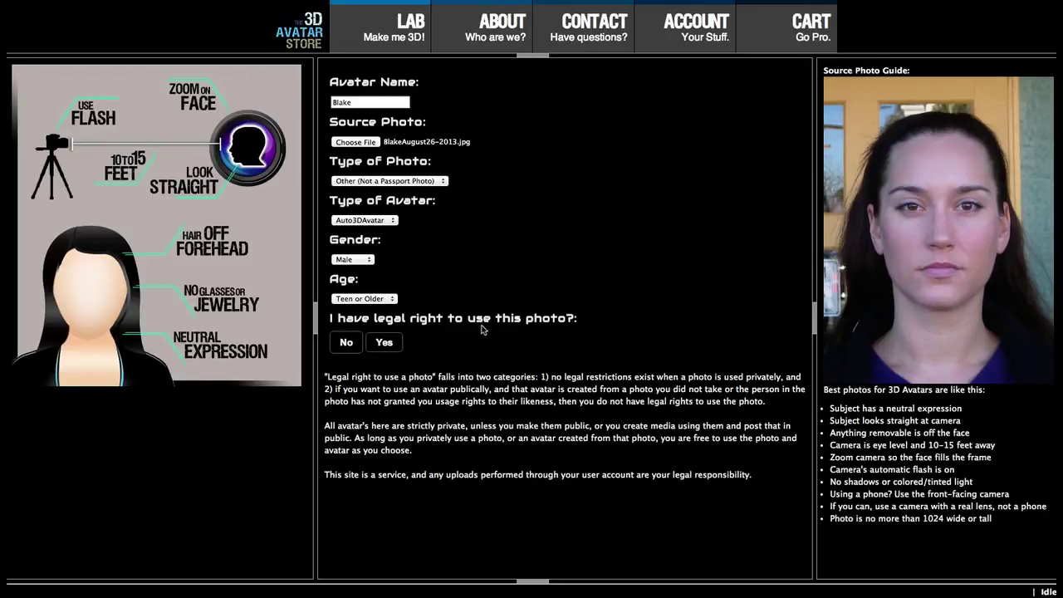
click(389, 341)
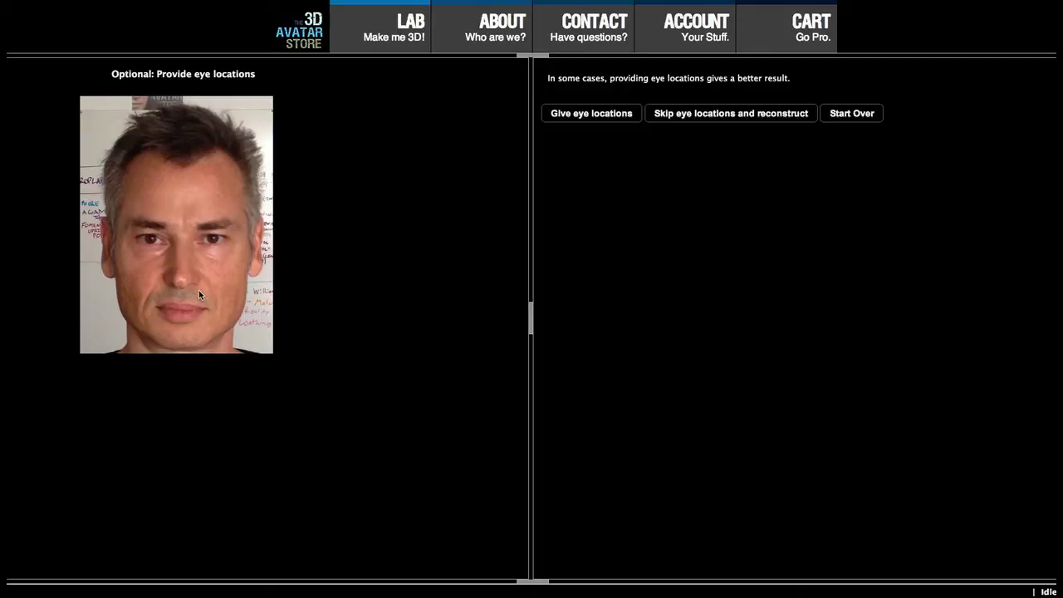
Choose to give eye locations and accept the photo positioning with both eyes enlarged and clearly in view
scroll(177, 270, up, 5)
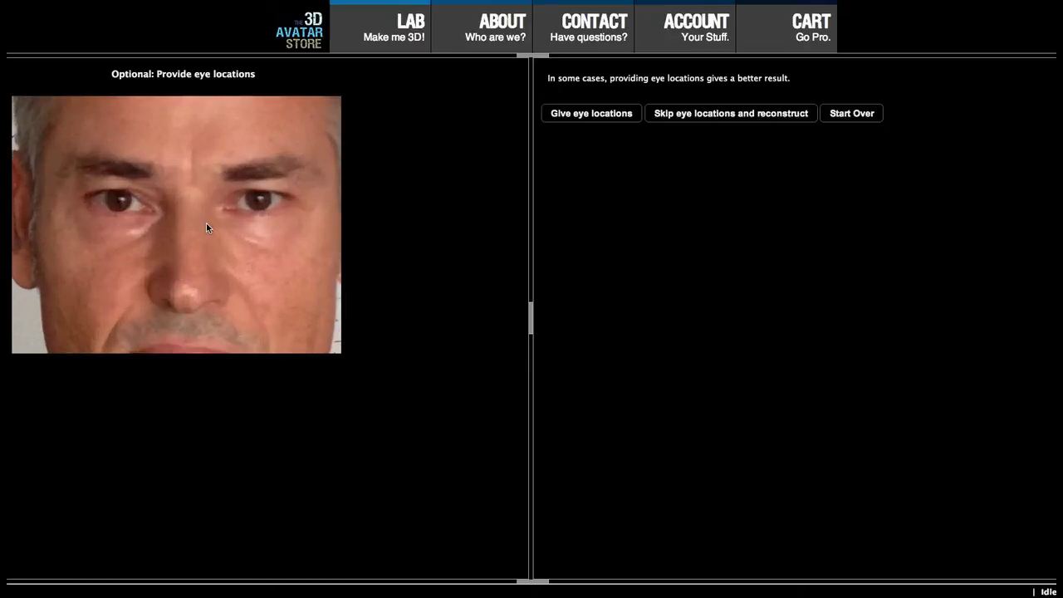
scroll(203, 216, up, 3)
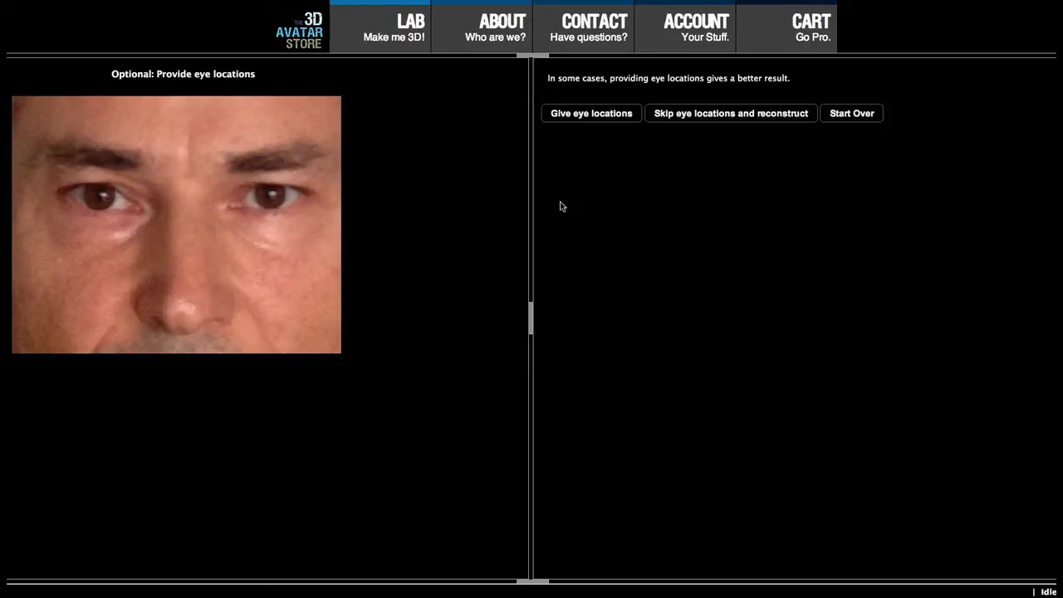
click(591, 116)
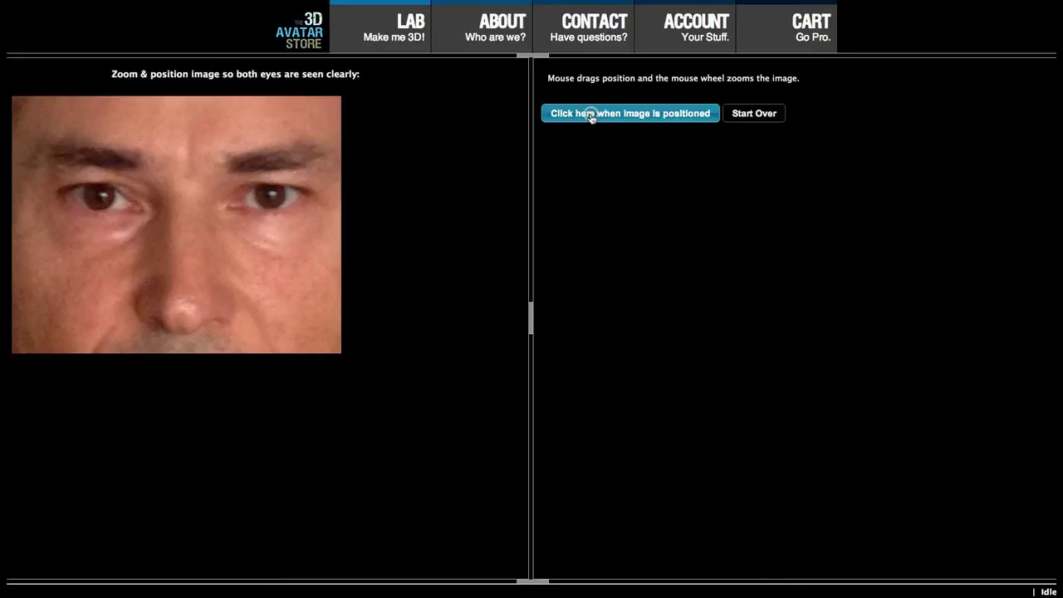
mouse_move(185, 223)
mouse_down()
mouse_move(166, 221)
mouse_move(197, 221)
mouse_move(182, 226)
mouse_up()
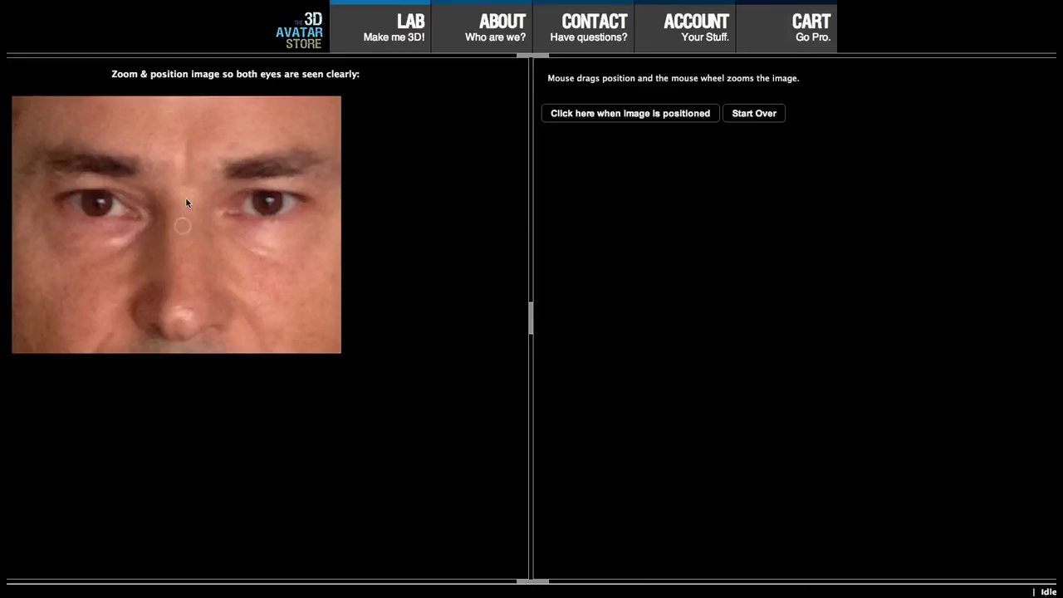
scroll(183, 200, down, 2)
scroll(183, 199, up, 3)
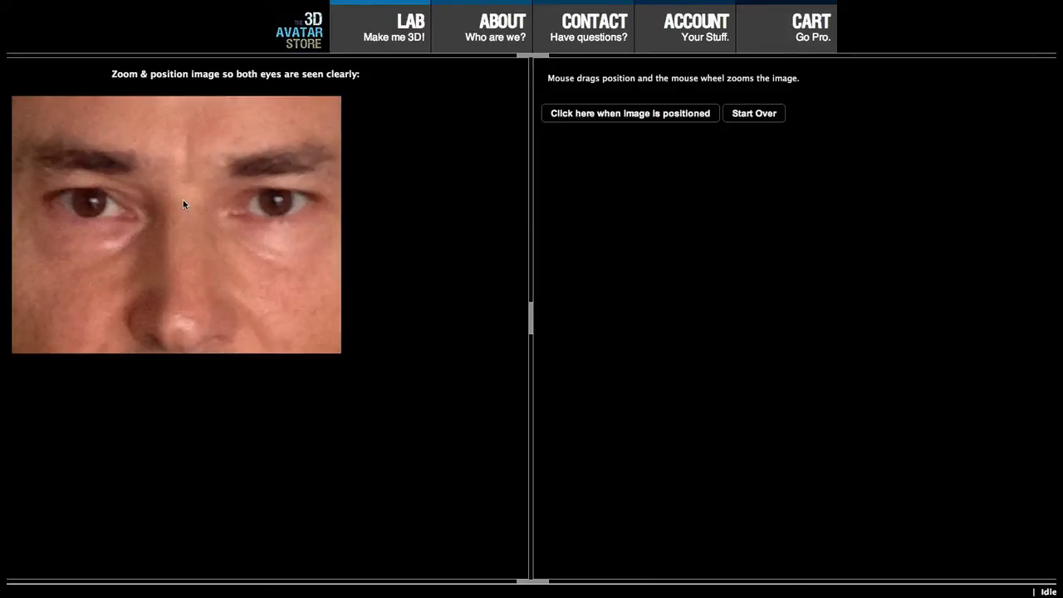
click(628, 117)
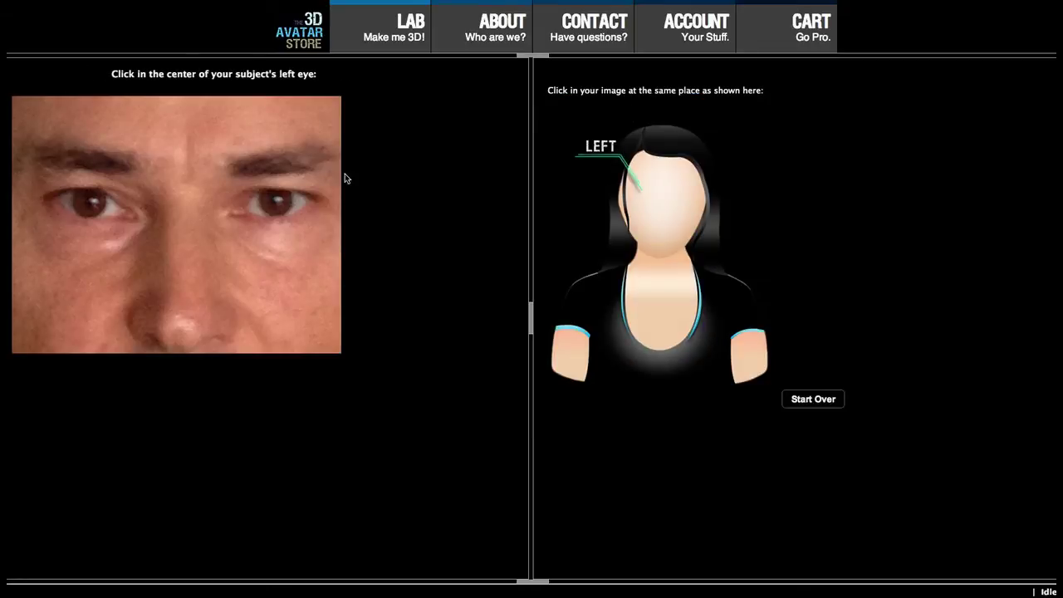
Mark the centers of both eyes on the photo, save the eye locations and reconstruct the avatar
click(90, 201)
click(276, 200)
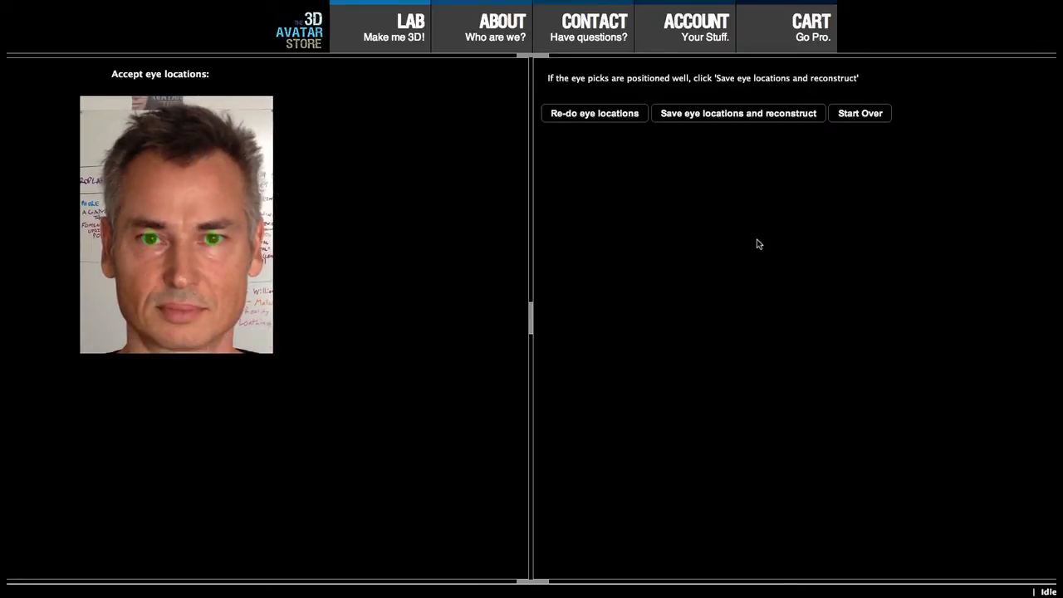
click(741, 116)
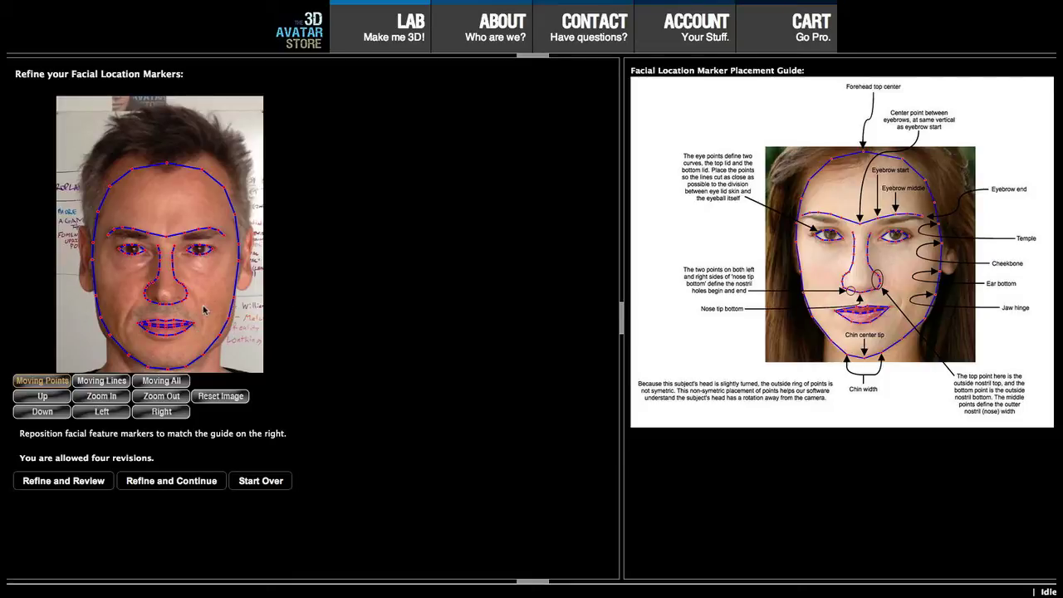
Reposition the jaw markers on both sides of the face outline to follow the edge of the jaw
scroll(192, 311, up, 2)
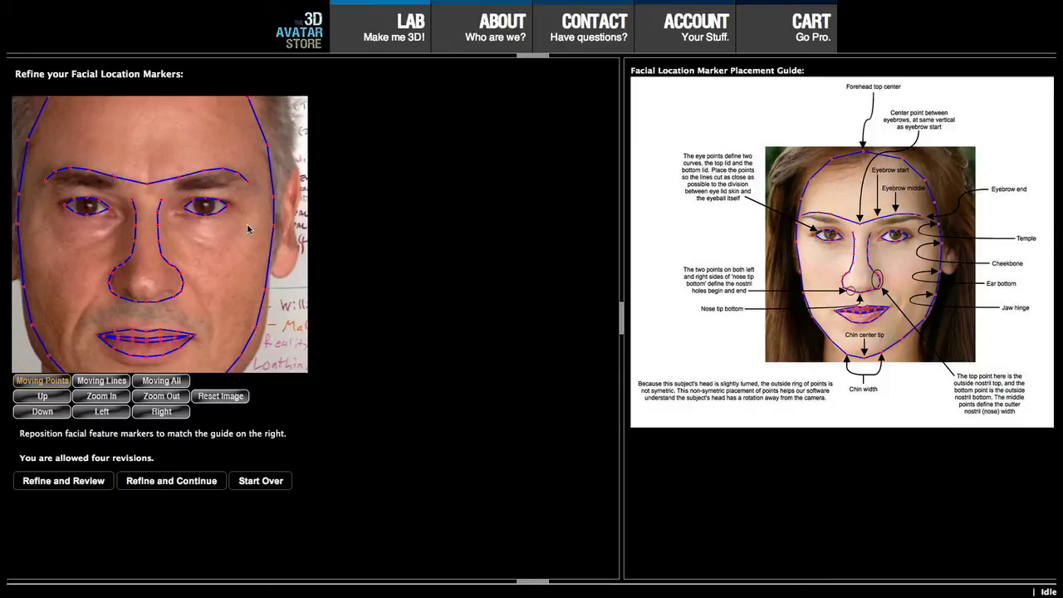
scroll(241, 262, down, 2)
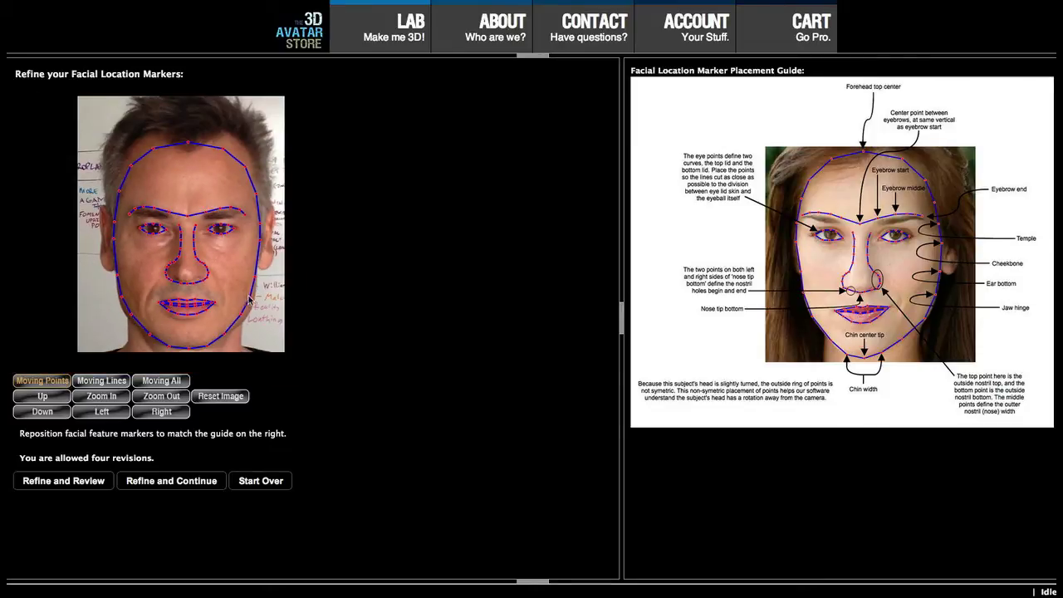
drag(249, 296, 257, 276)
drag(241, 314, 226, 334)
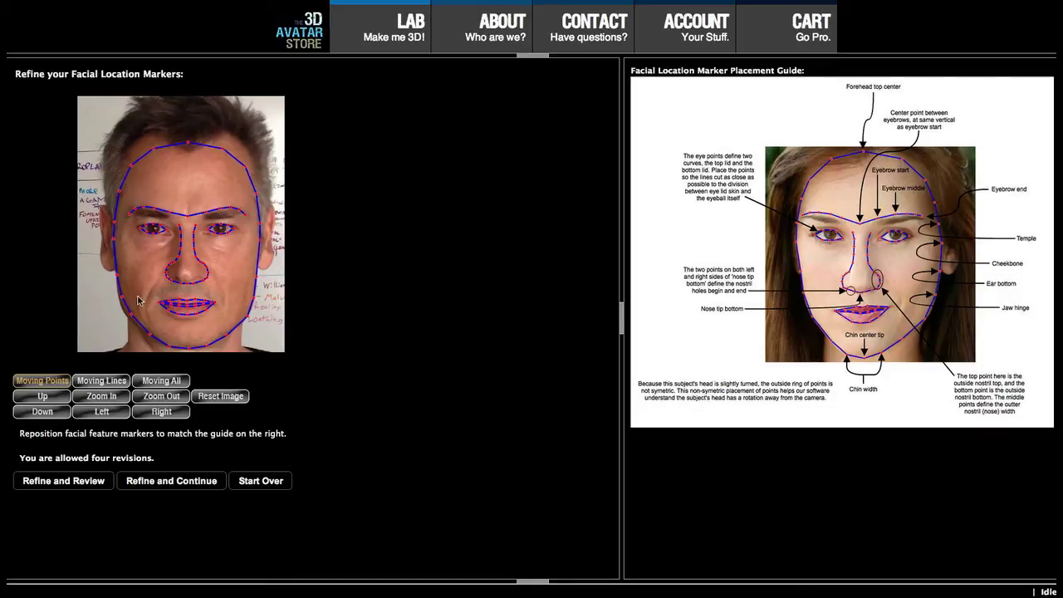
drag(122, 296, 121, 296)
Move the inner lip markers so their lines follow the division between the closed lips
scroll(194, 329, up, 5)
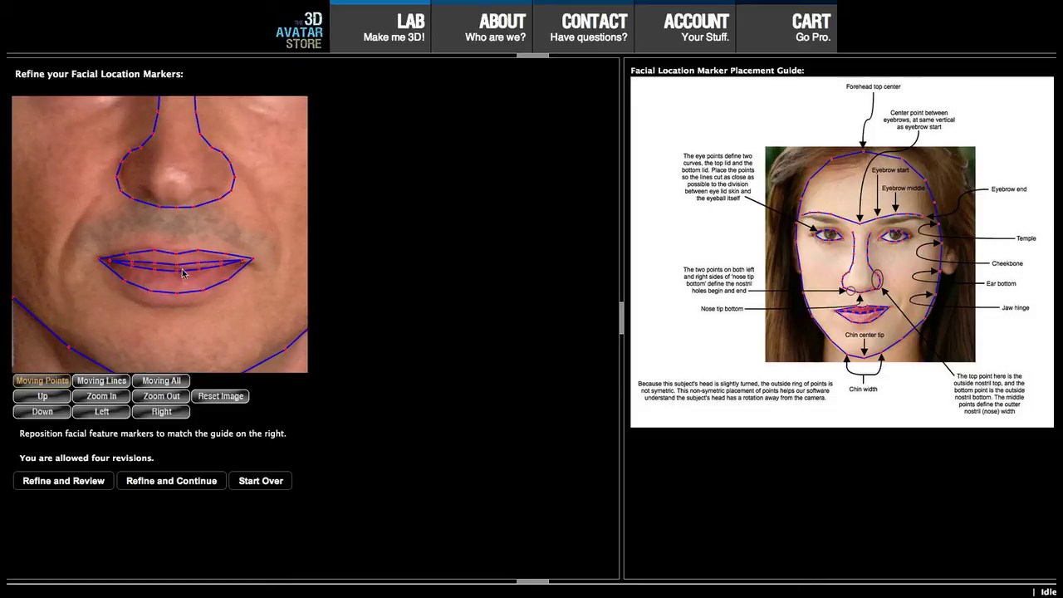
drag(178, 264, 155, 267)
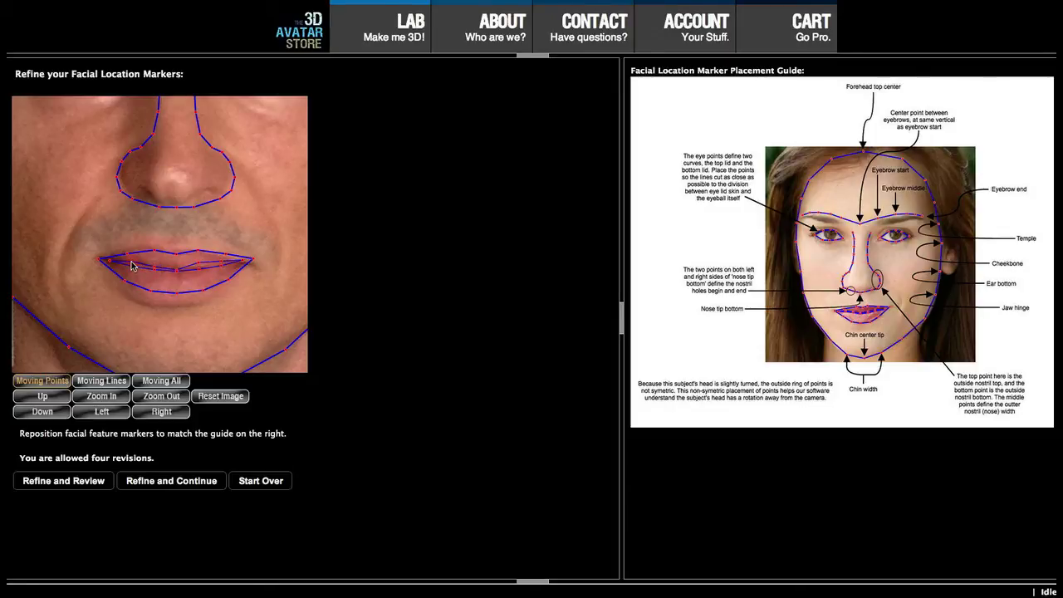
click(131, 265)
click(199, 266)
click(222, 265)
click(240, 263)
click(251, 260)
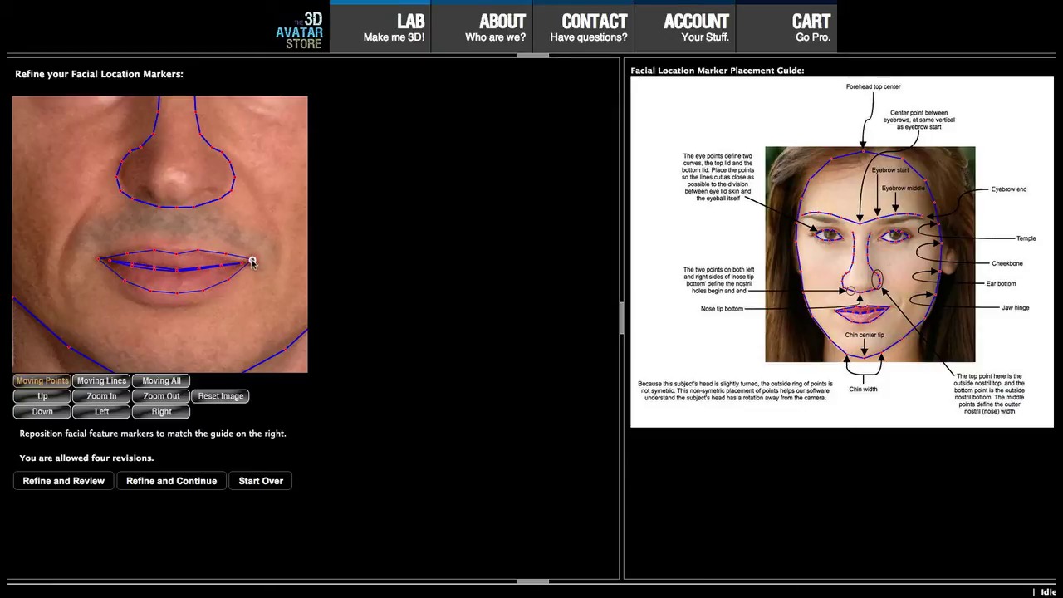
Fit the mouth corner and outer lip markers to the lip edges and readjust the inner lip markers
drag(253, 260, 250, 263)
mouse_move(98, 258)
mouse_down()
mouse_move(153, 250)
mouse_move(145, 243)
mouse_move(226, 257)
mouse_move(205, 296)
mouse_move(176, 303)
mouse_move(126, 285)
mouse_move(151, 307)
mouse_move(141, 299)
mouse_up()
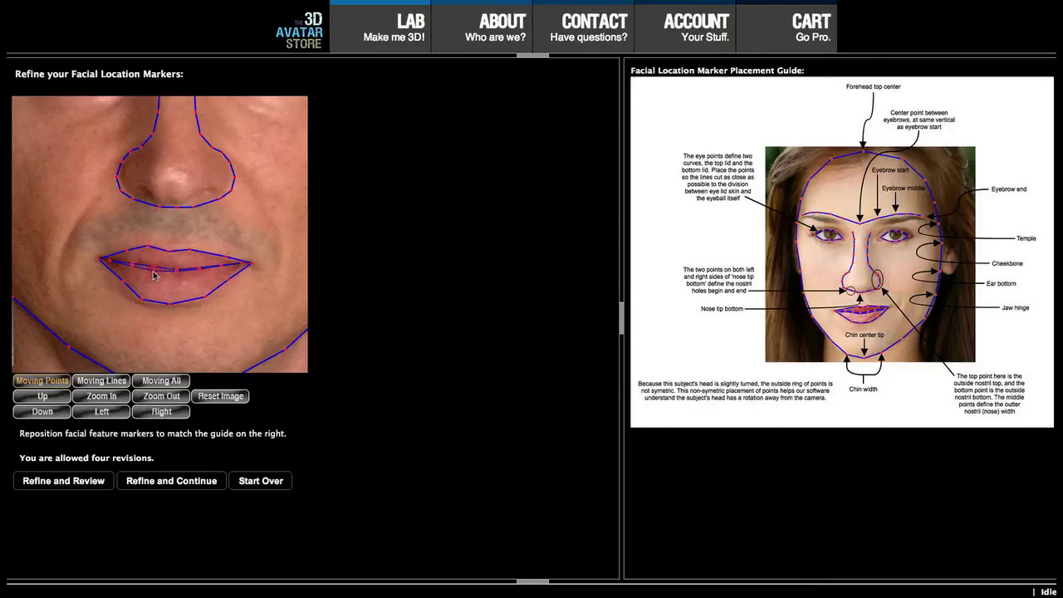
drag(154, 270, 132, 264)
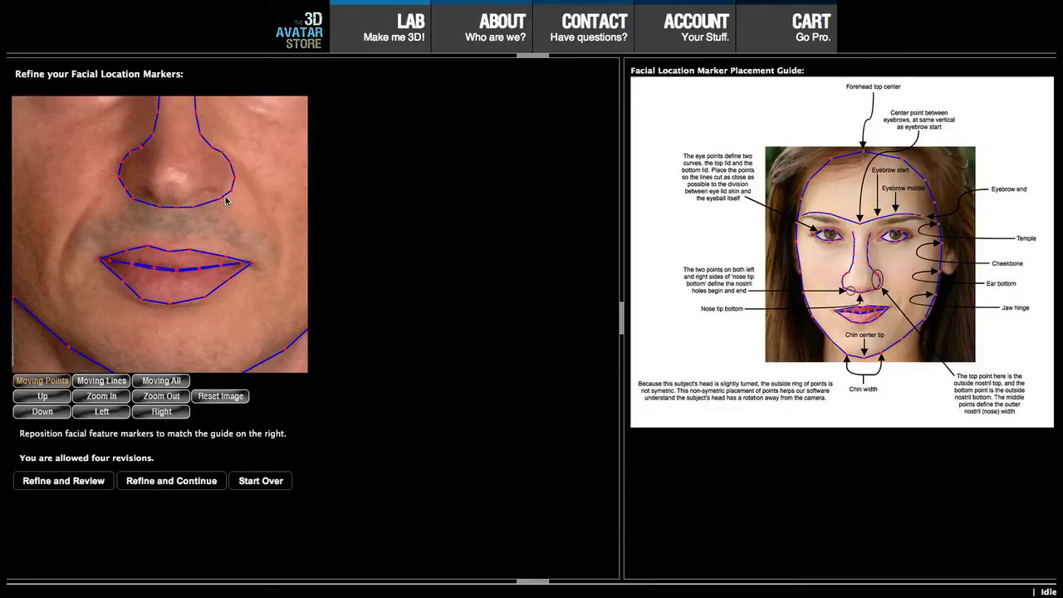
Adjust the nostril markers, reset the photo view, and refine the avatar to review the 3D head
drag(229, 190, 230, 164)
click(221, 396)
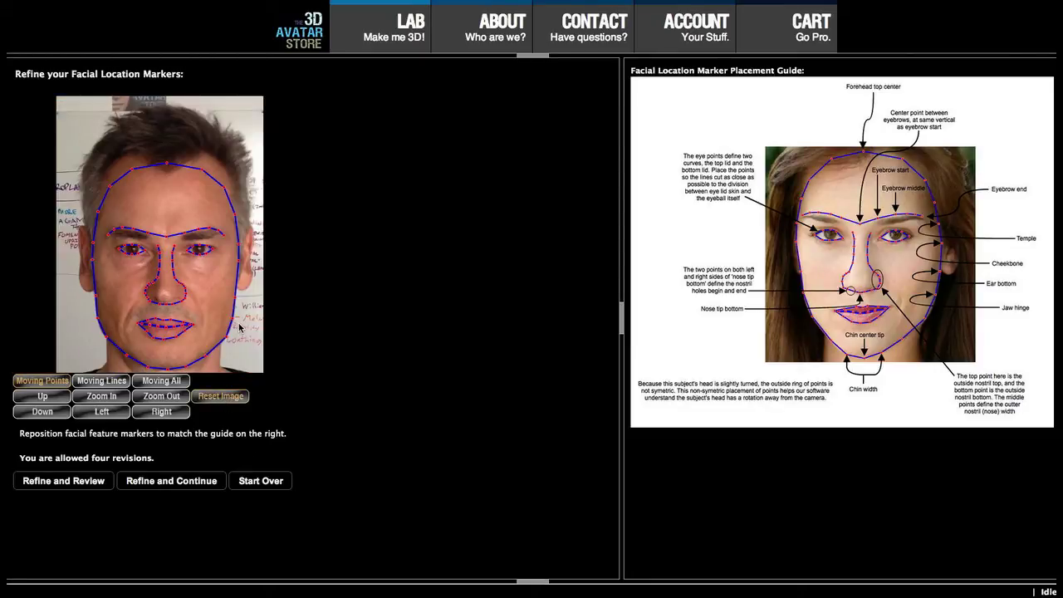
click(54, 482)
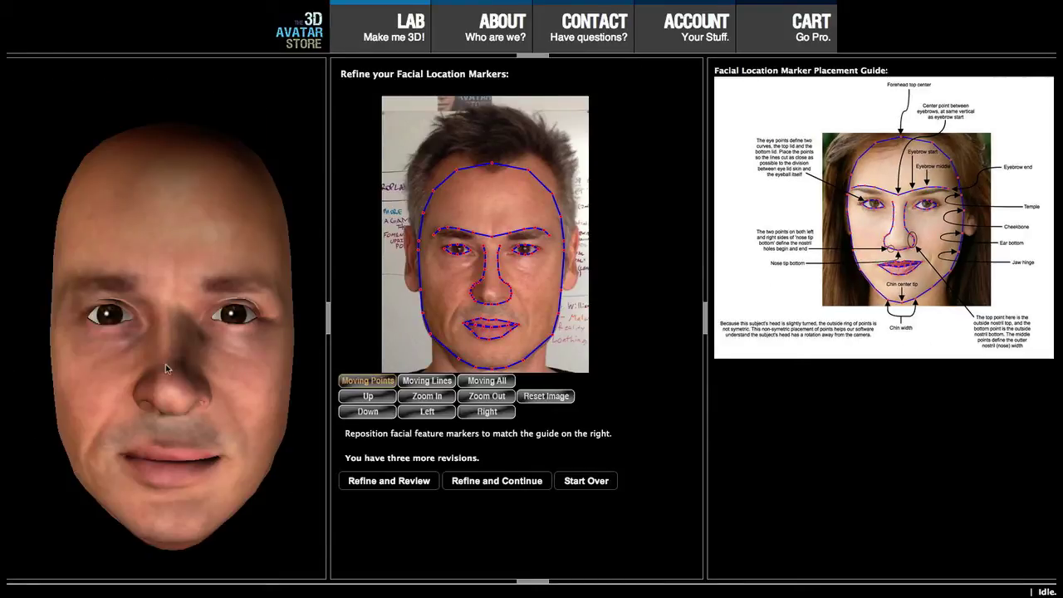
mouse_move(169, 371)
mouse_down()
mouse_move(219, 356)
mouse_move(116, 362)
mouse_move(192, 370)
mouse_move(179, 370)
mouse_up()
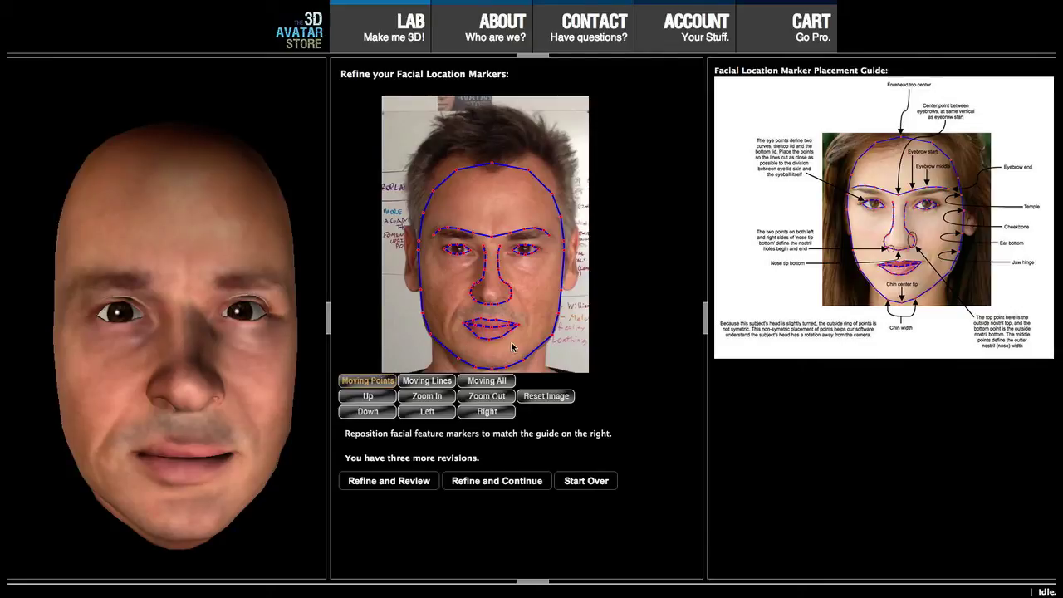
Reposition the markers along the base of the nose and the nostrils to match the placement guide
scroll(512, 347, up, 4)
scroll(510, 347, up, 2)
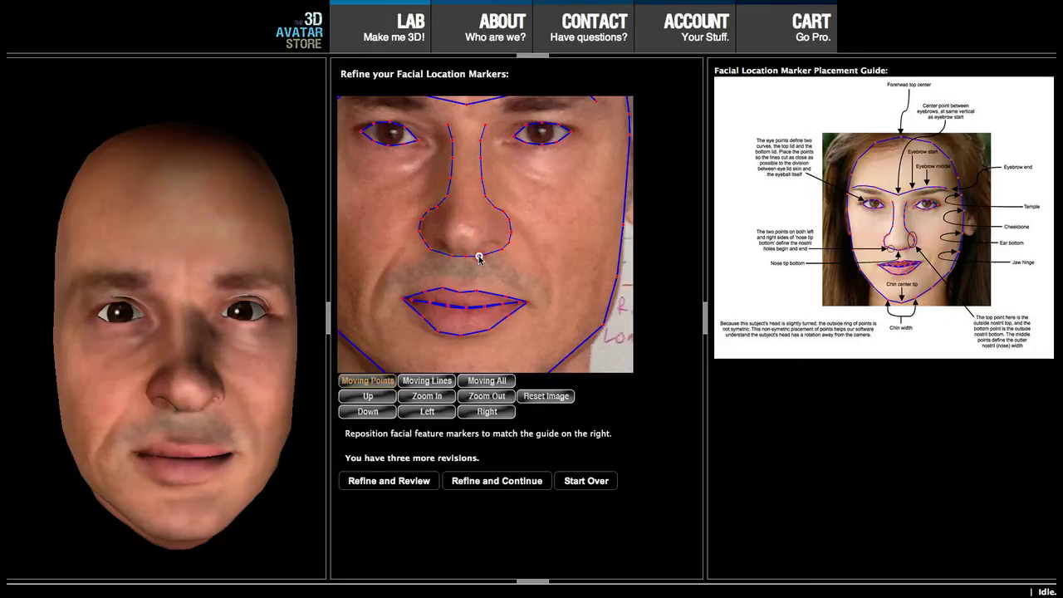
drag(478, 253, 433, 251)
mouse_move(501, 249)
mouse_down()
mouse_move(506, 241)
mouse_move(495, 247)
mouse_up()
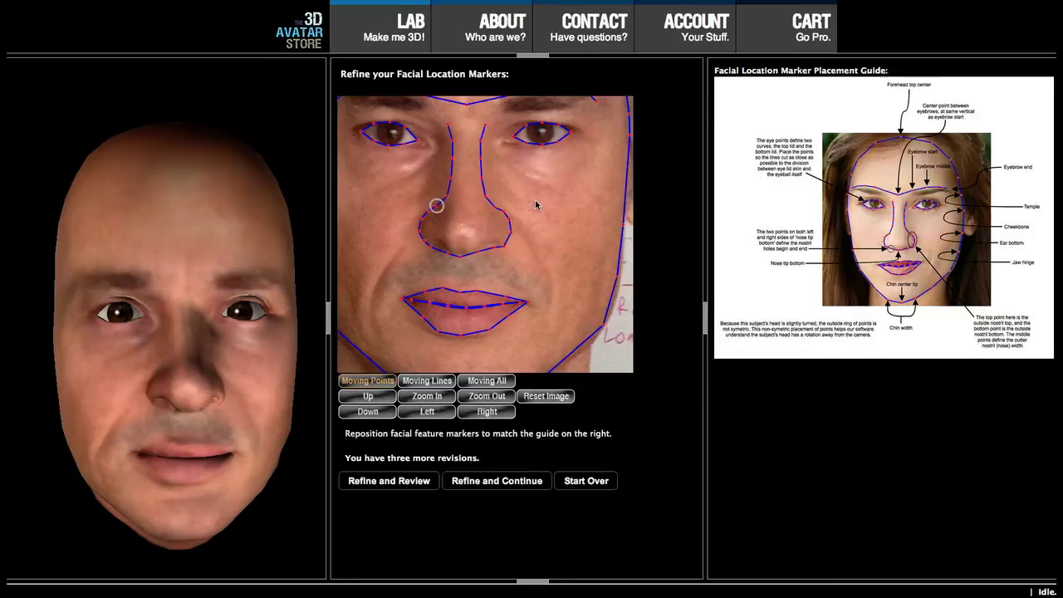
Move the jaw hinge marker outward to the face edge, refine the avatar again and review the 3D head
drag(614, 277, 621, 277)
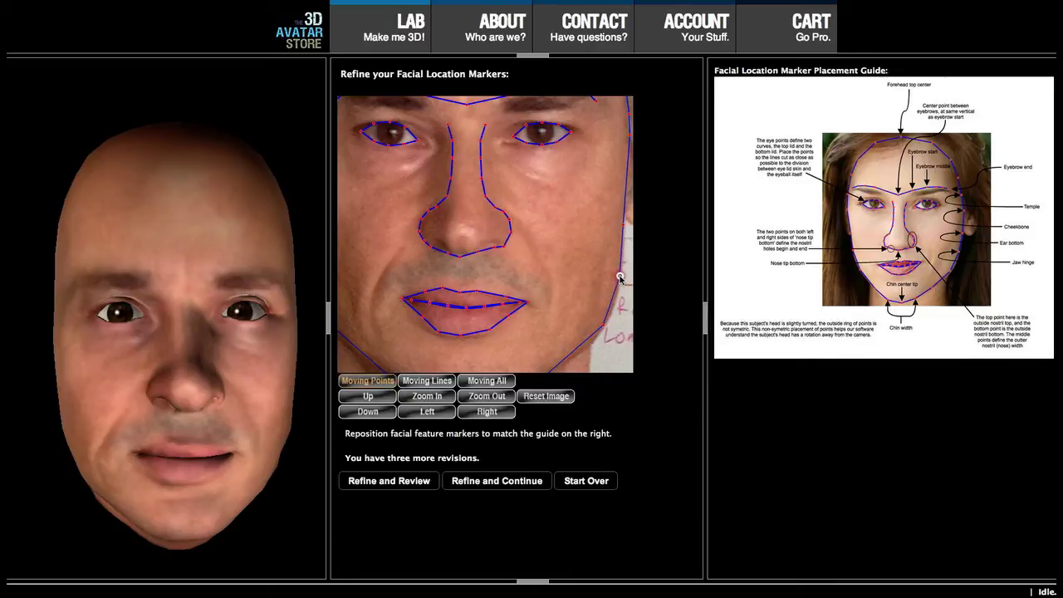
scroll(573, 273, down, 3)
scroll(573, 277, down, 1)
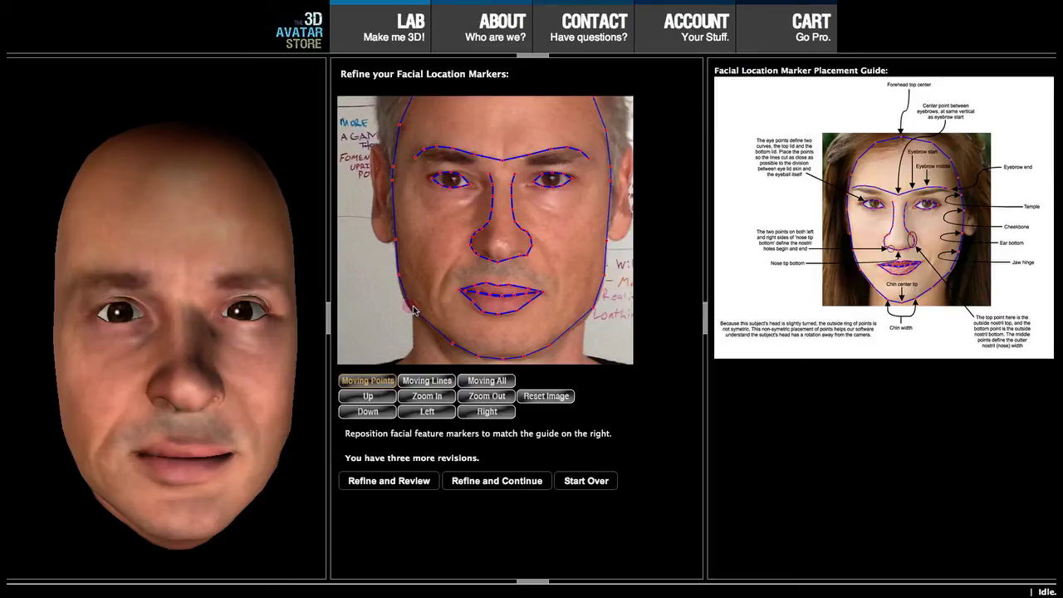
click(424, 480)
drag(190, 381, 224, 378)
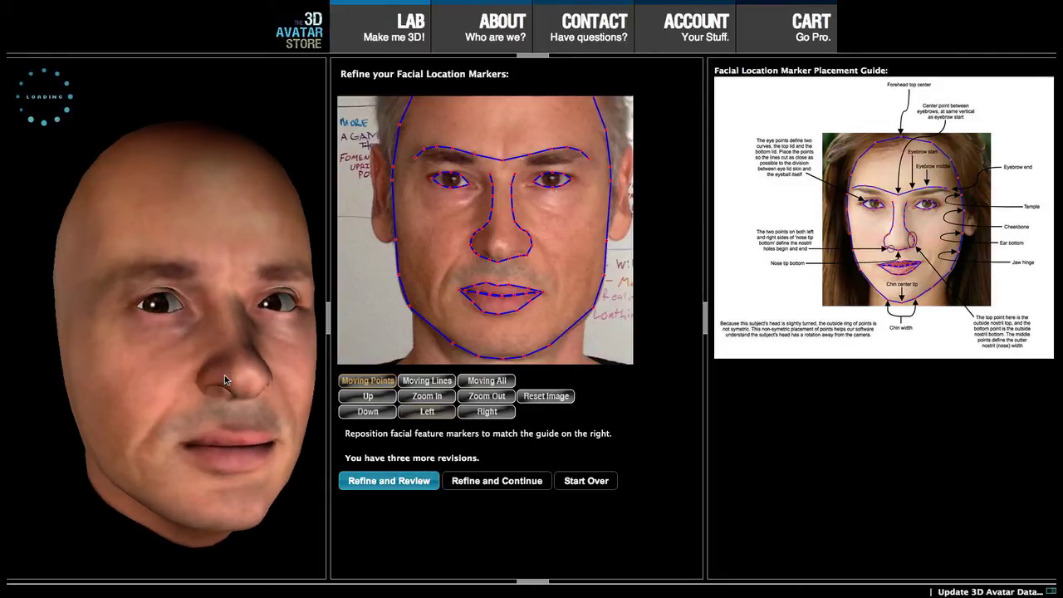
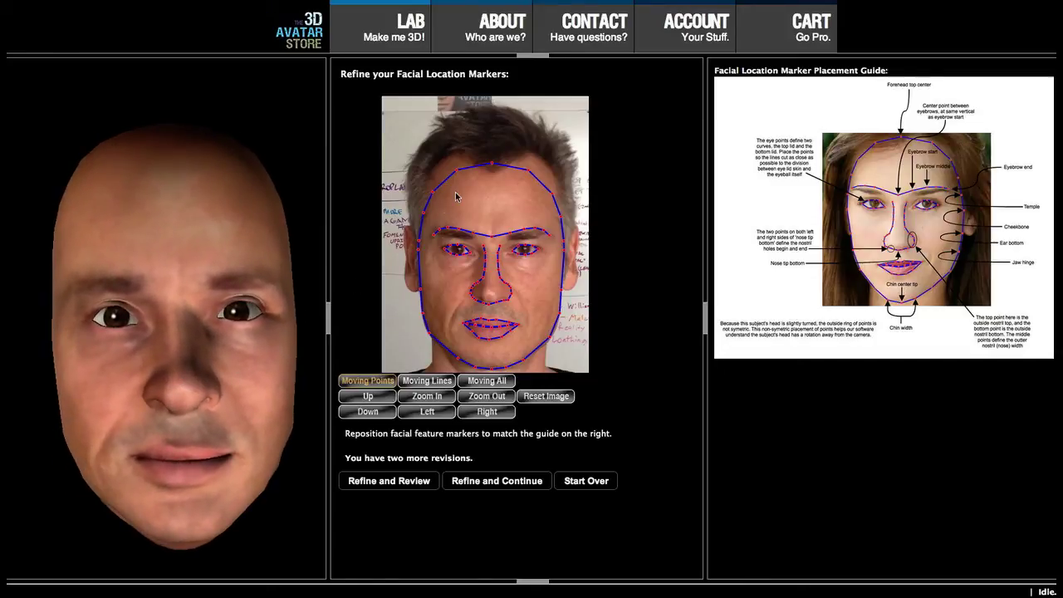
Widen the forehead outline markers on both sides, adjust one side-of-face marker, and refine the avatar to continue
drag(460, 171, 453, 171)
drag(528, 171, 536, 173)
drag(565, 253, 565, 258)
drag(432, 192, 428, 188)
drag(551, 194, 556, 188)
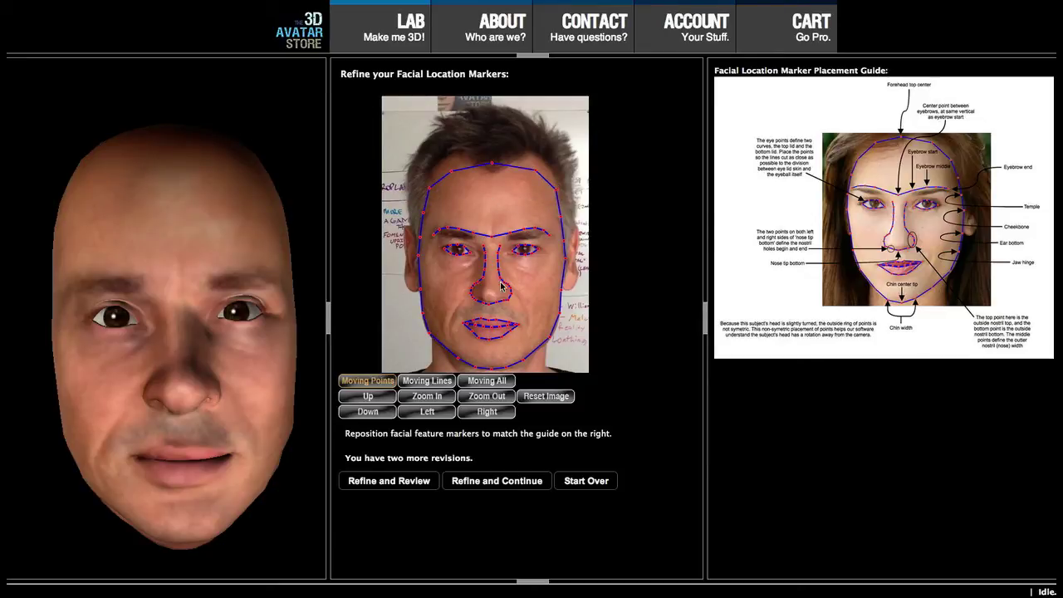
click(493, 482)
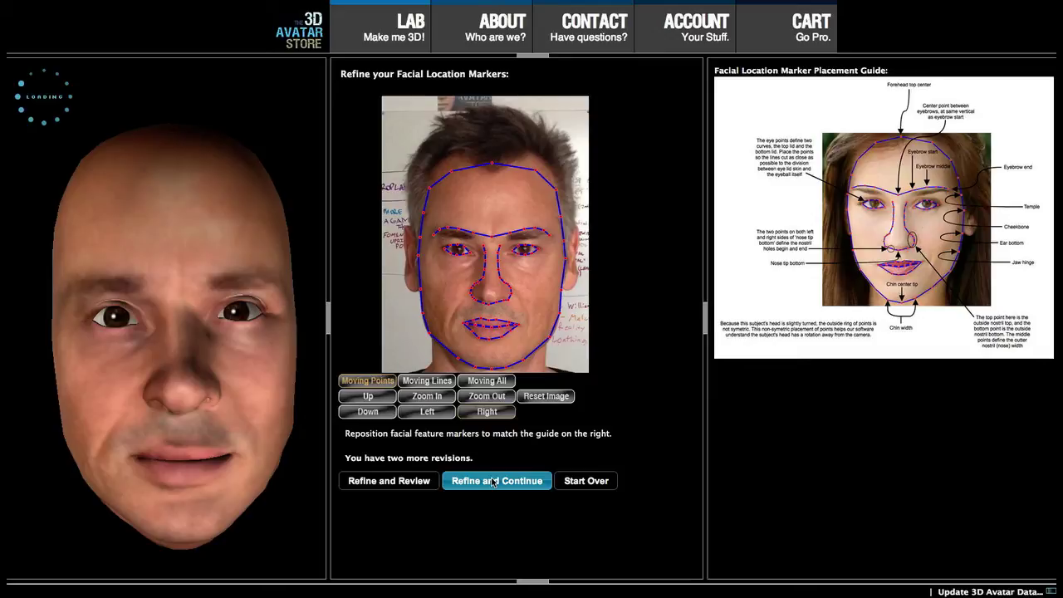
Continue with the refined avatar into shape editing and turn the 3D head to a side profile
click(494, 482)
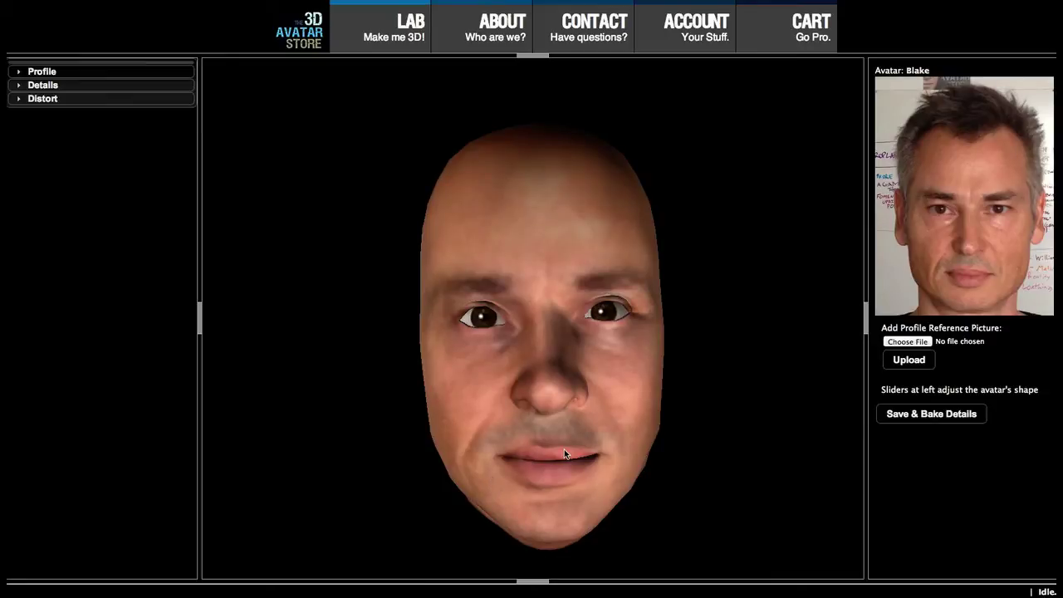
drag(548, 383, 822, 368)
drag(584, 249, 601, 216)
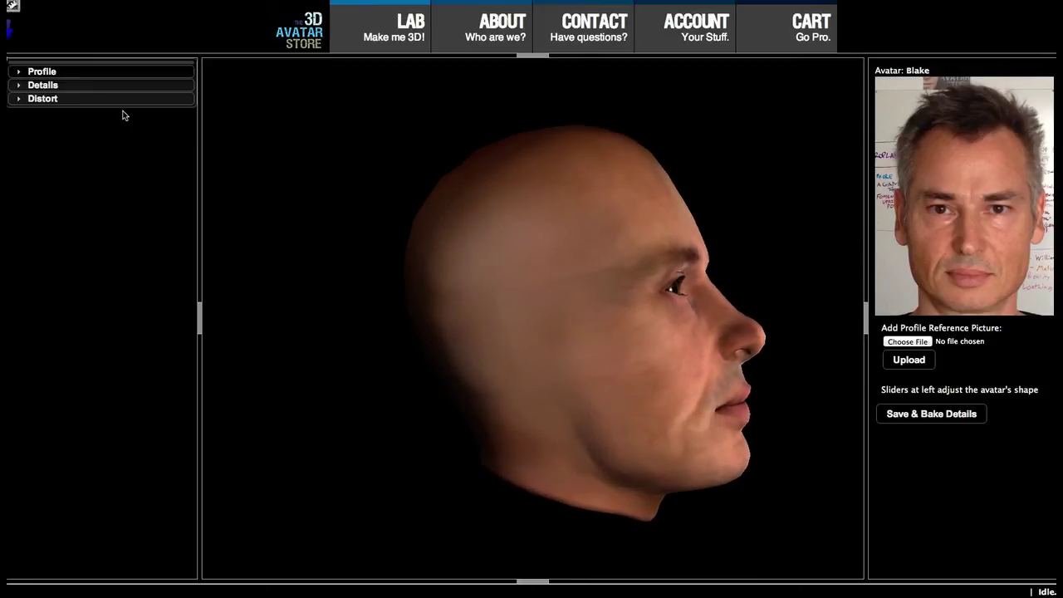
Adjust the head's profile: High Forehead Out to about 30%, Nose Large about 25%, Nose Mid Out about 35% and Chin In about 30%
click(40, 72)
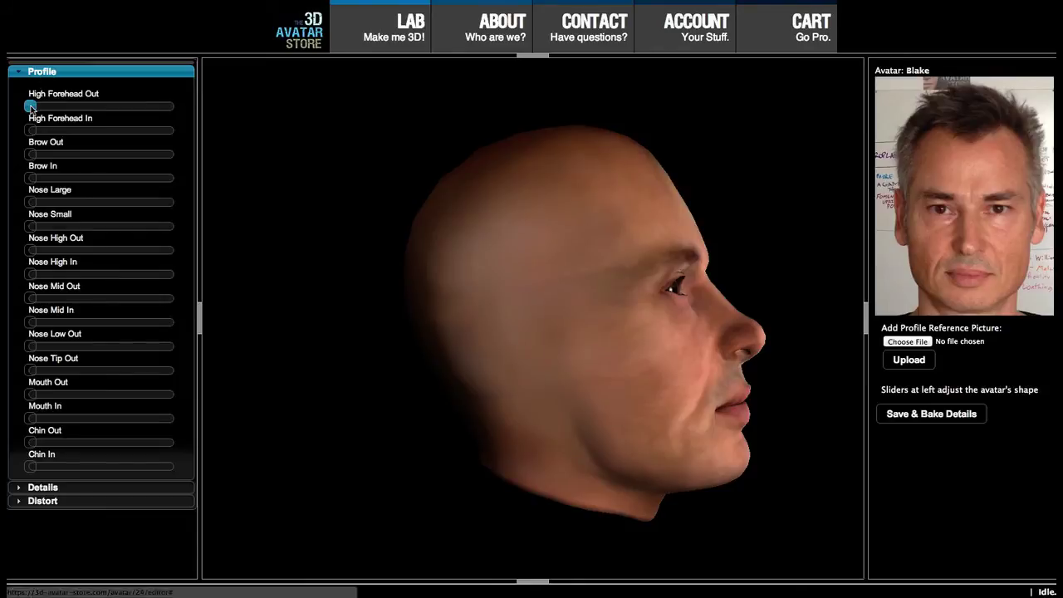
drag(55, 108, 72, 108)
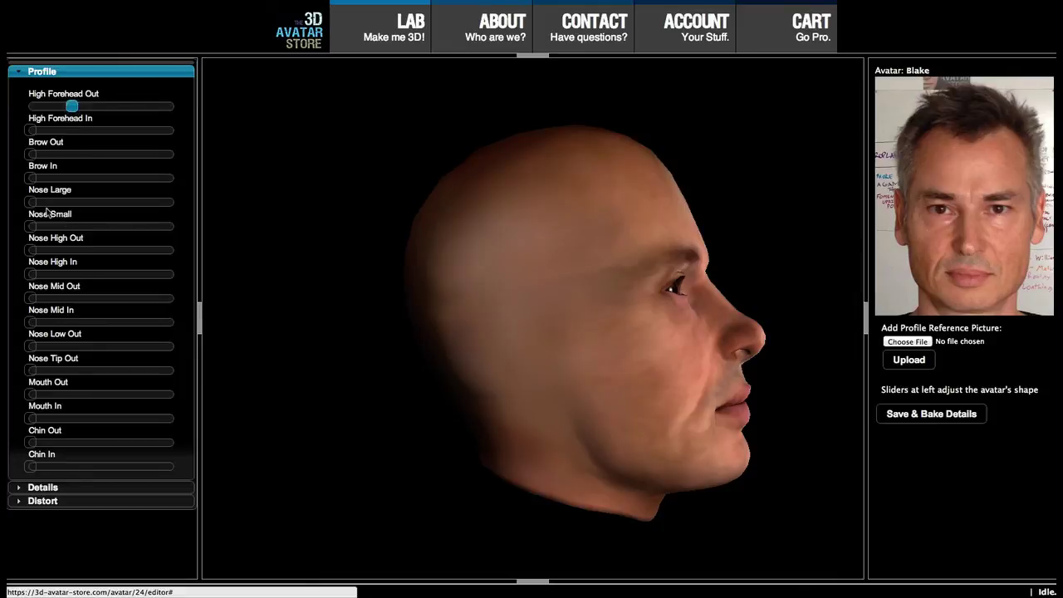
drag(64, 206, 67, 204)
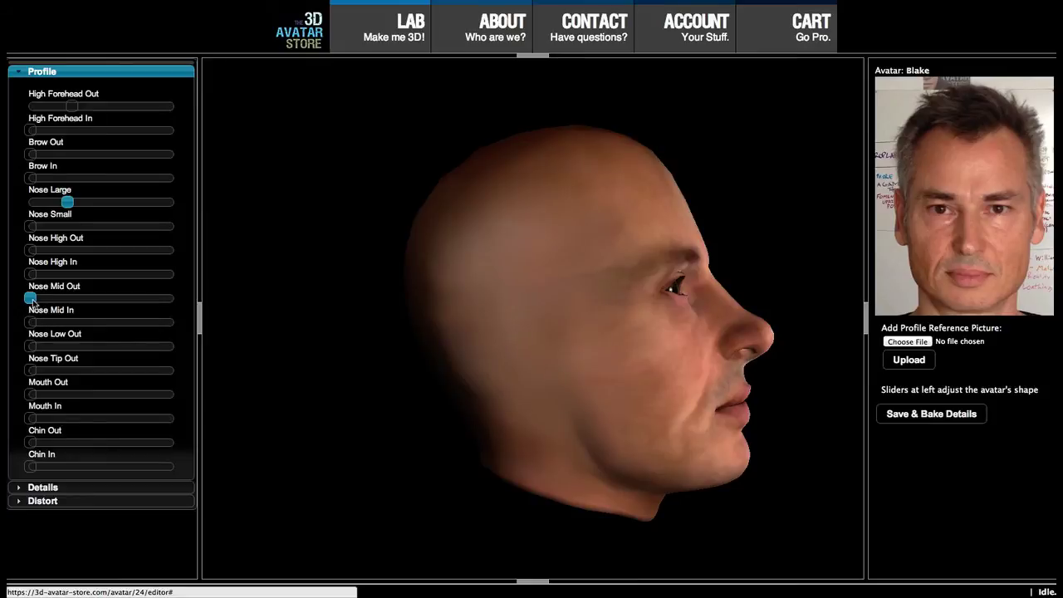
drag(59, 301, 82, 304)
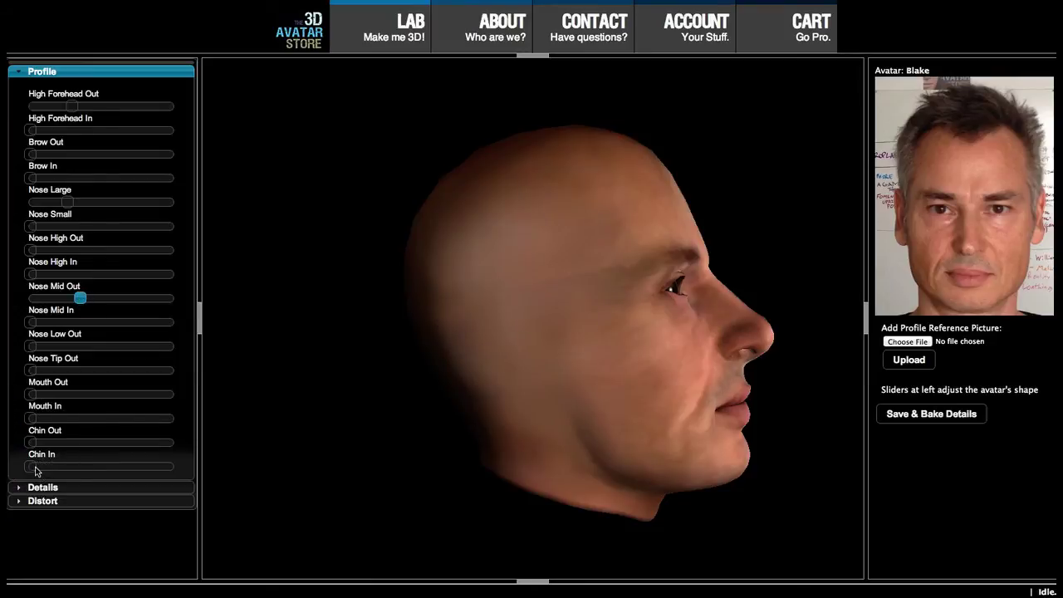
drag(33, 470, 77, 471)
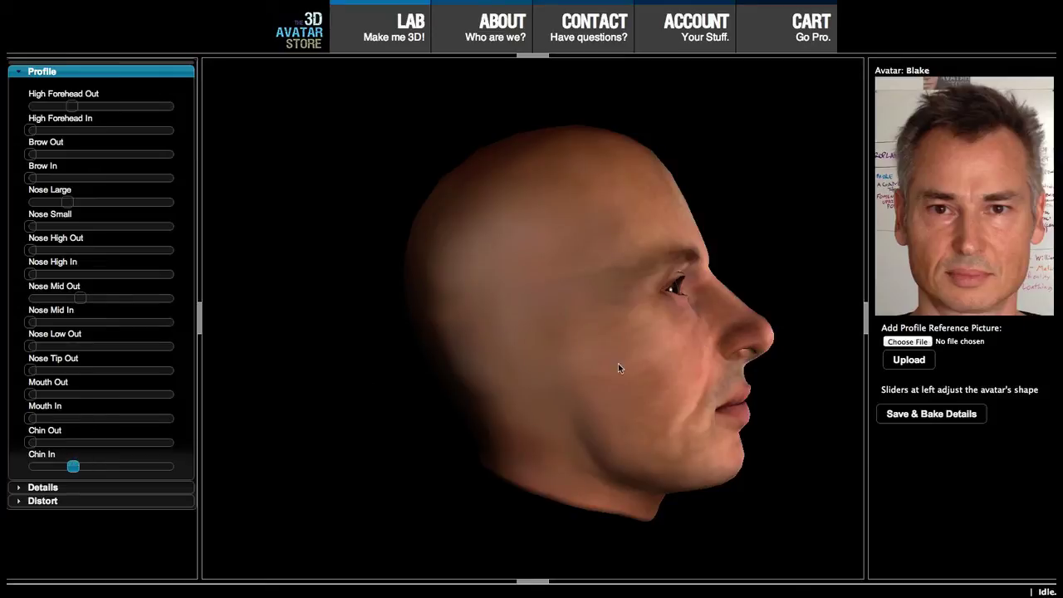
Shape the eye details: Asian Eyelids to about 75%, Tired Eyes to about 30% and Older Tired Eyes to about 15%
click(47, 490)
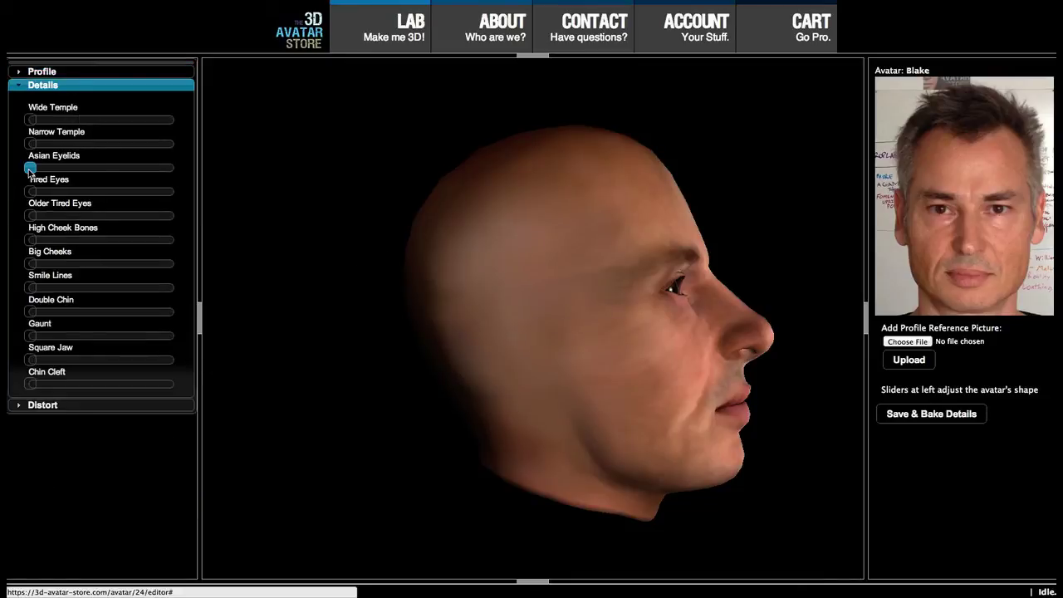
drag(30, 171, 137, 173)
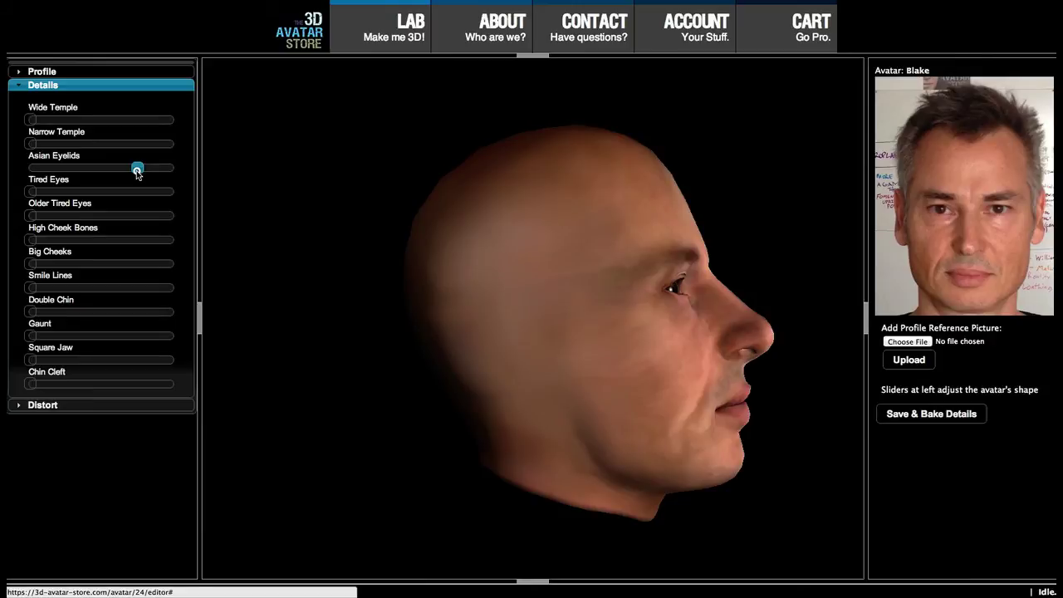
drag(137, 172, 135, 174)
drag(41, 193, 71, 193)
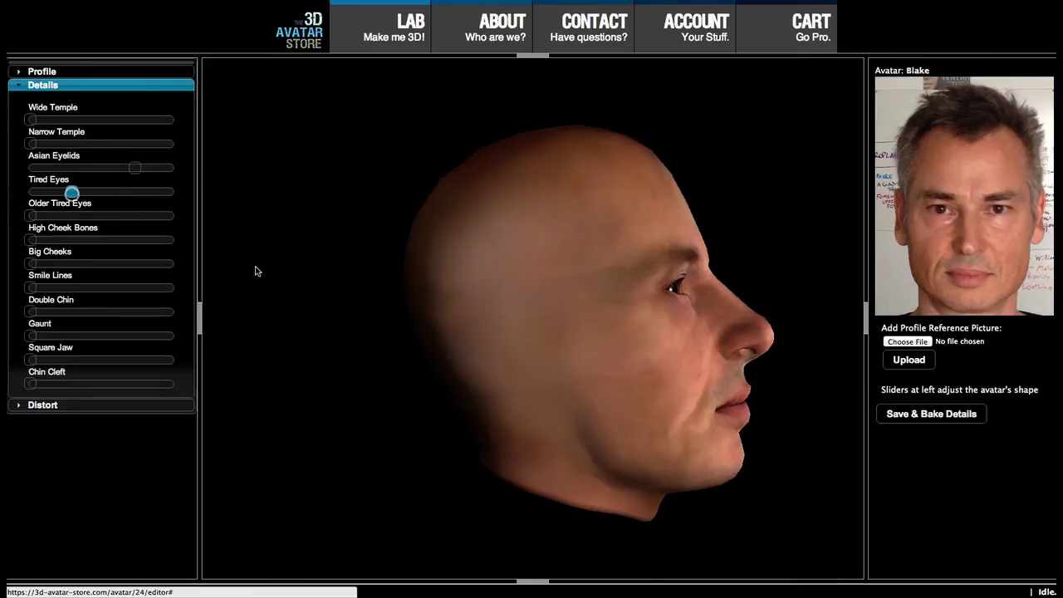
scroll(640, 322, up, 10)
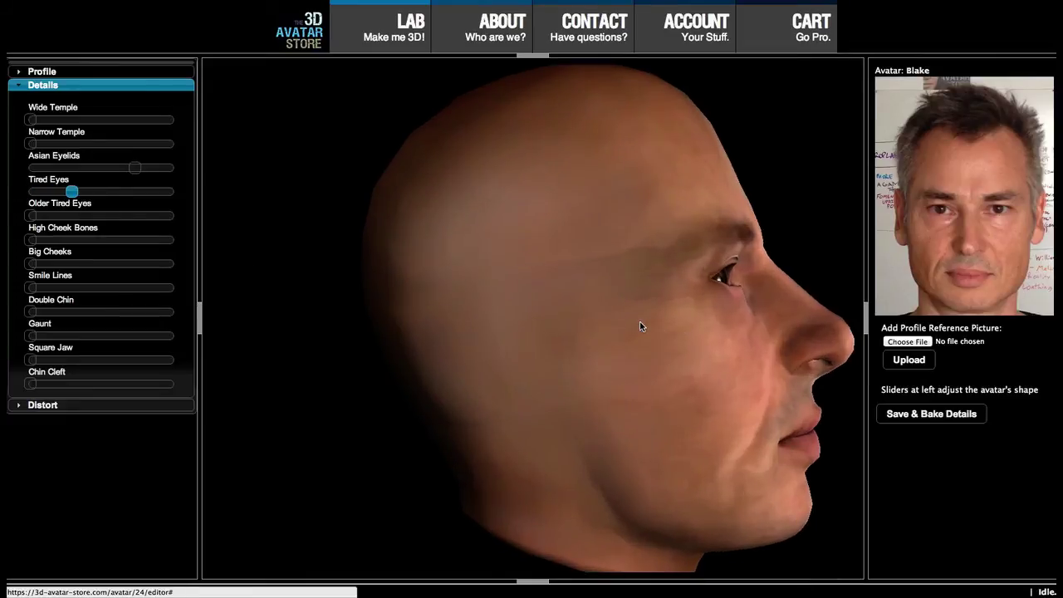
scroll(551, 316, down, 10)
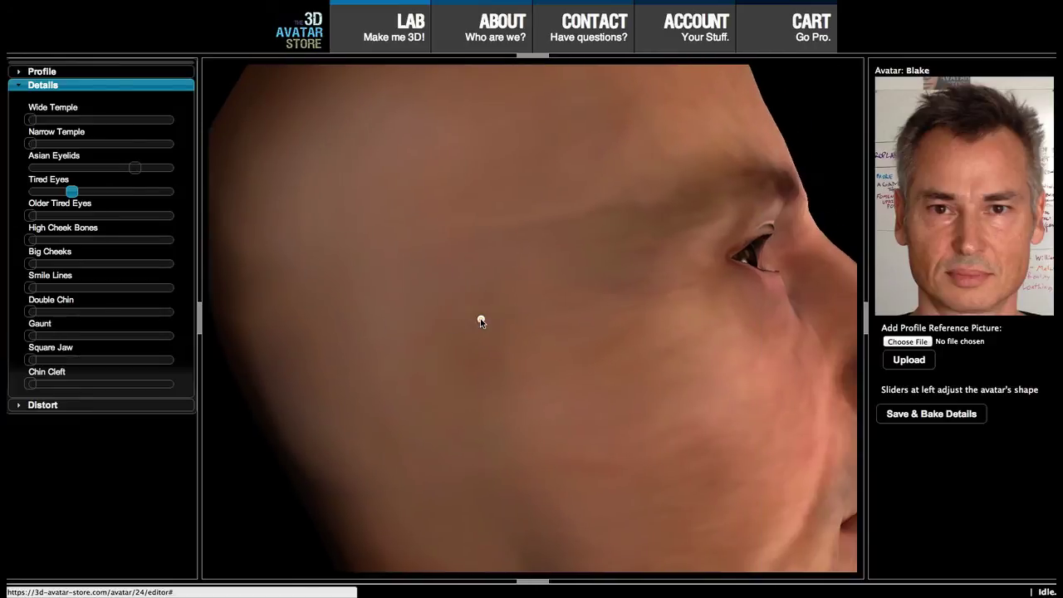
click(32, 216)
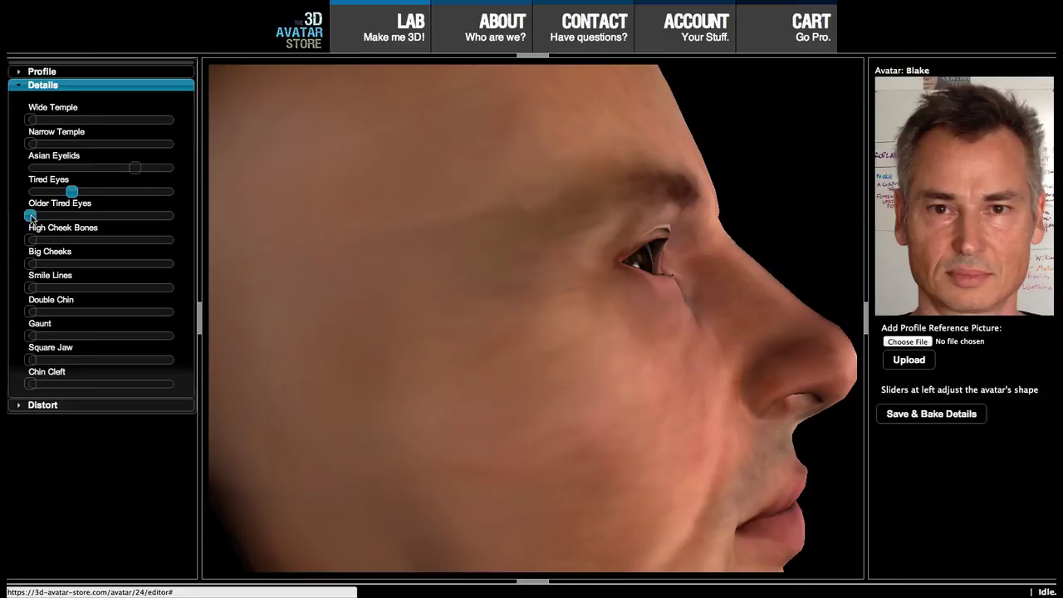
drag(31, 216, 52, 222)
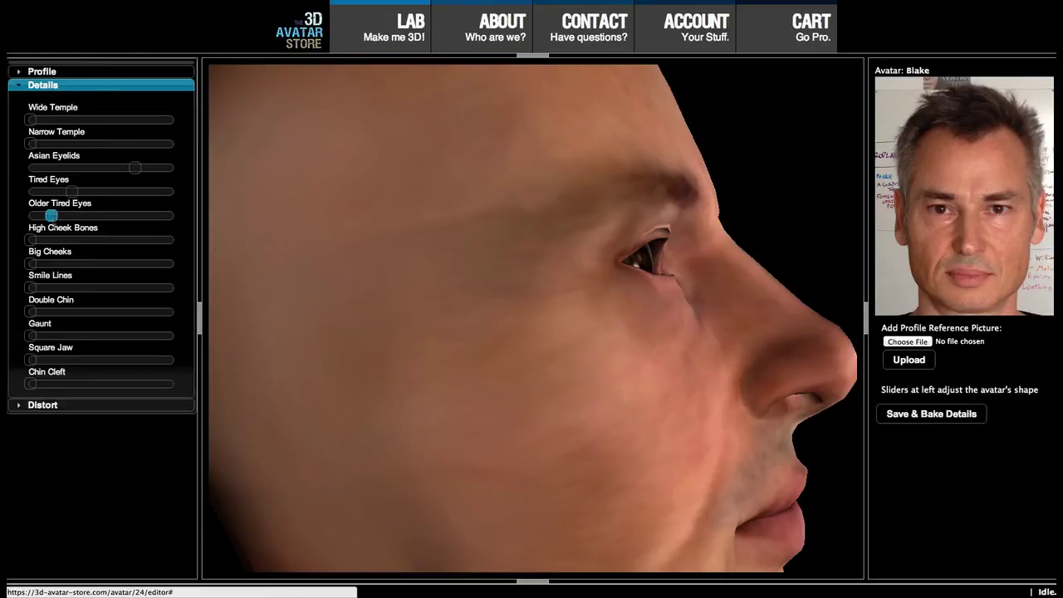
Raise the Smile Lines detail to about half and turn the head to face forward to check it
scroll(458, 335, down, 5)
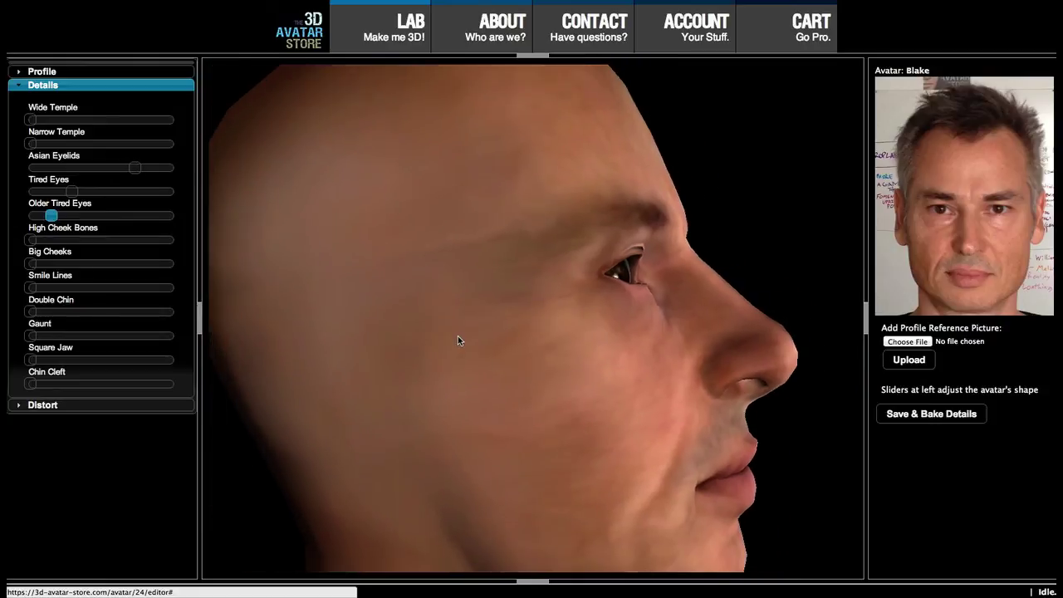
drag(33, 288, 102, 290)
drag(576, 370, 518, 340)
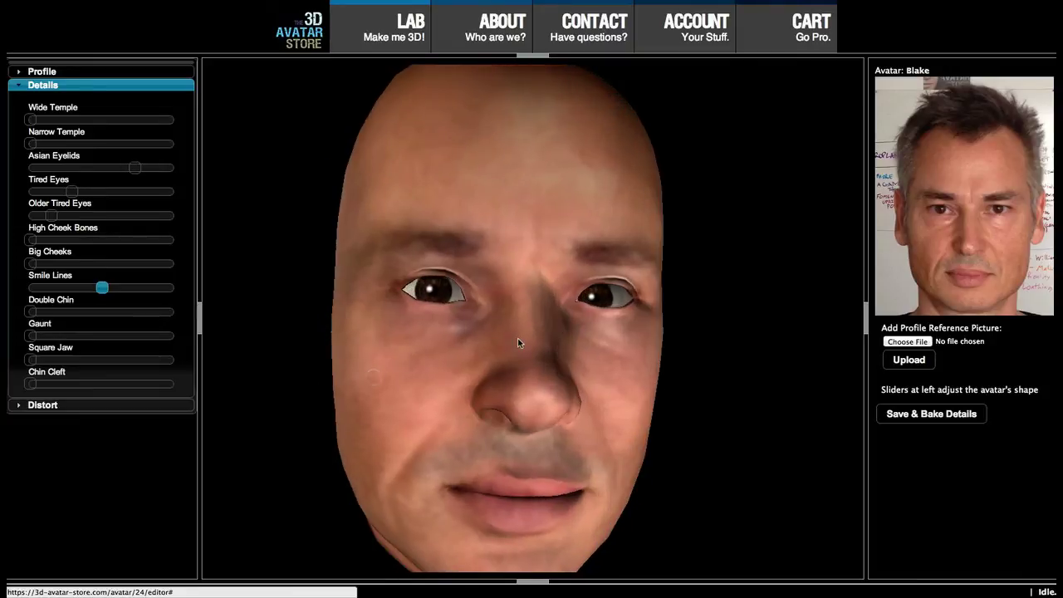
scroll(518, 341, down, 4)
drag(526, 186, 504, 192)
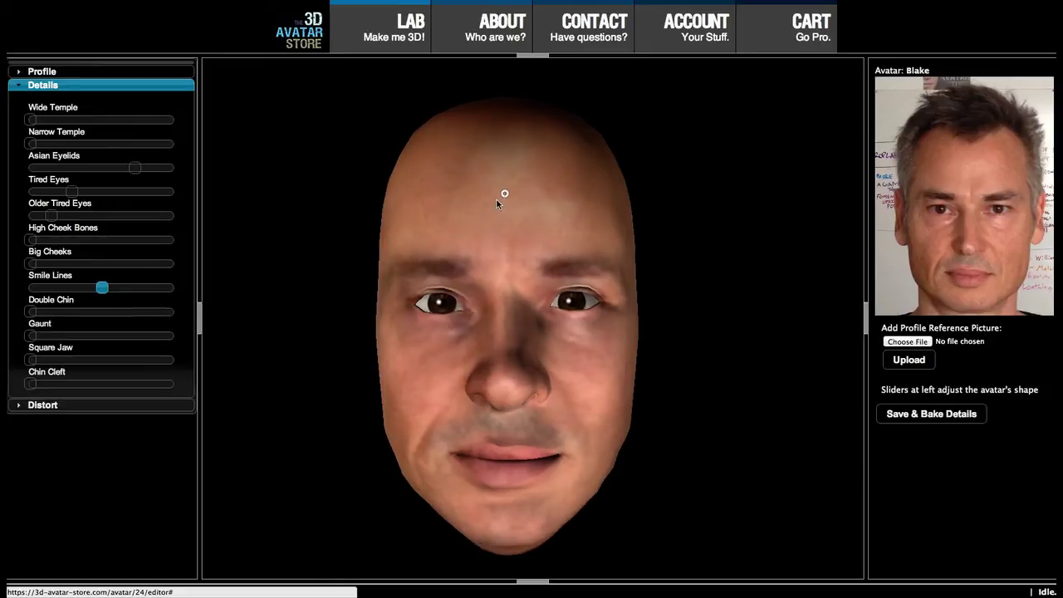
Set the Square Jaw detail to about 45% and Chin Cleft to about 60%, checking the chin from the front
drag(30, 361, 98, 365)
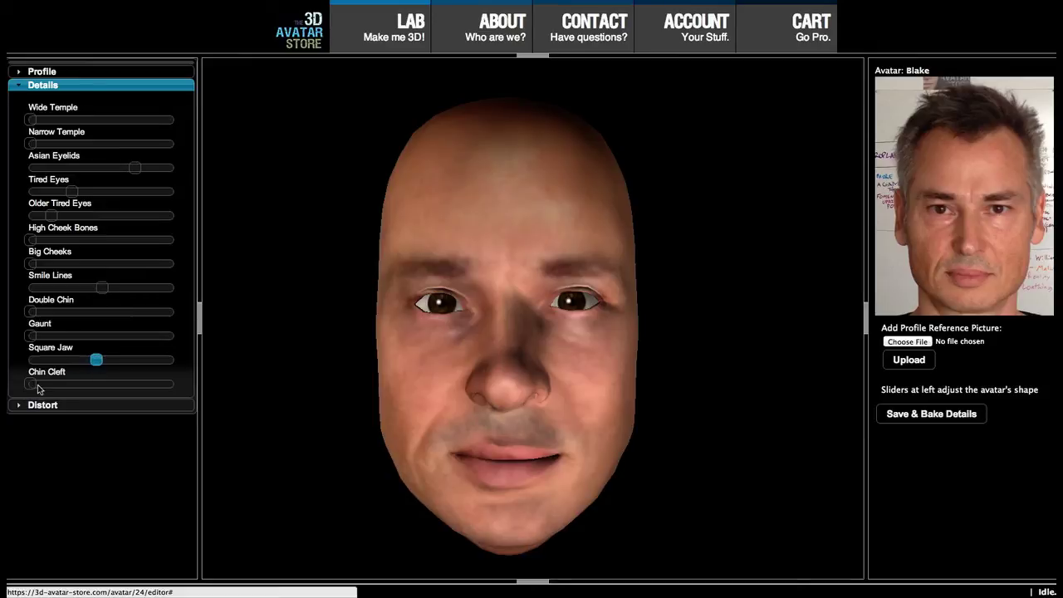
drag(524, 181, 528, 220)
drag(33, 383, 117, 387)
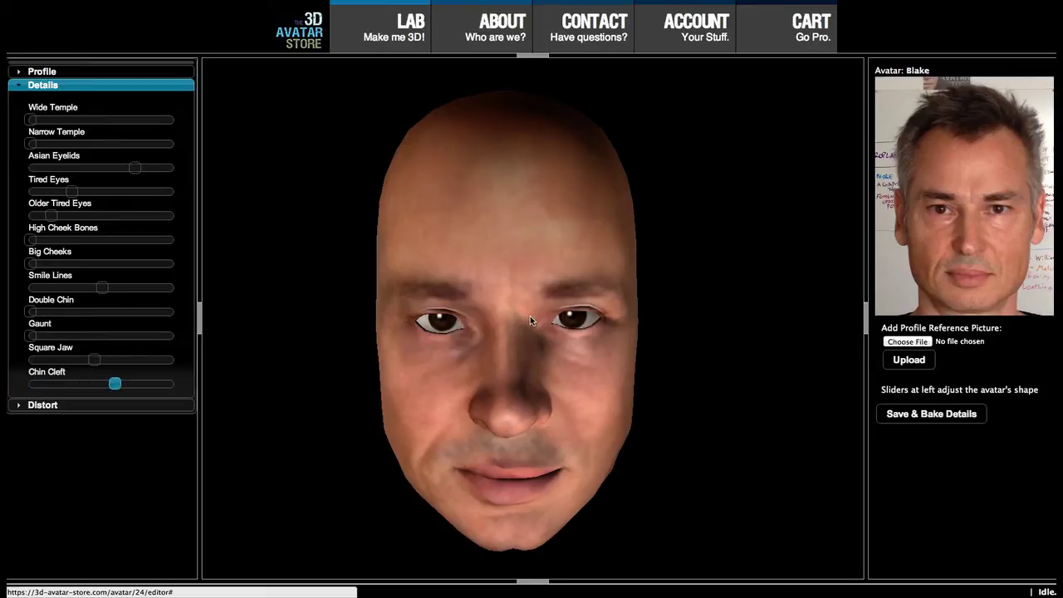
drag(509, 262, 509, 252)
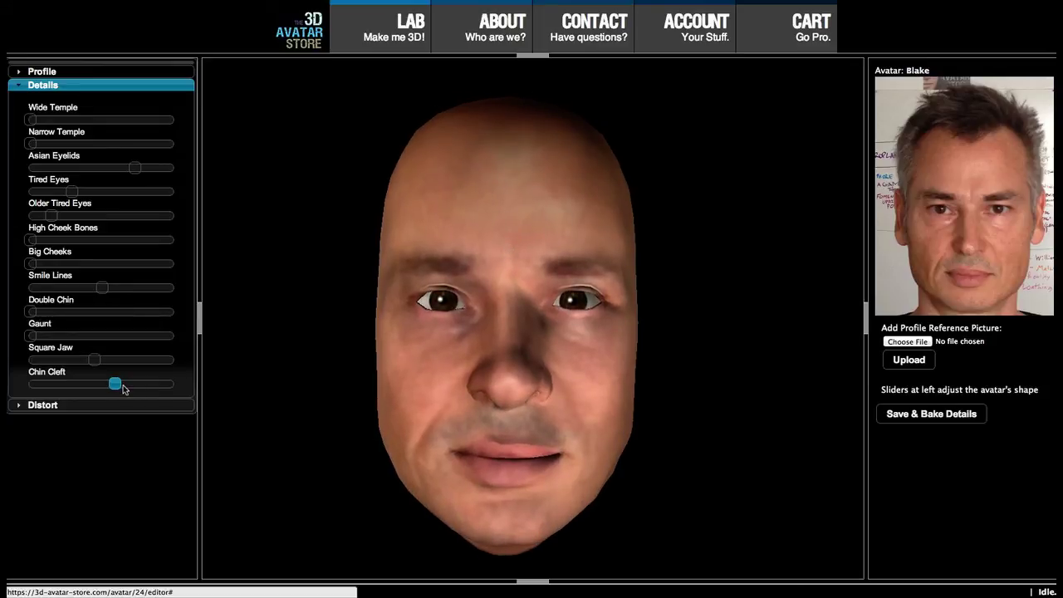
Distort the head with Head Wider at about 10%, check it at an angle, and save and bake the details
click(40, 405)
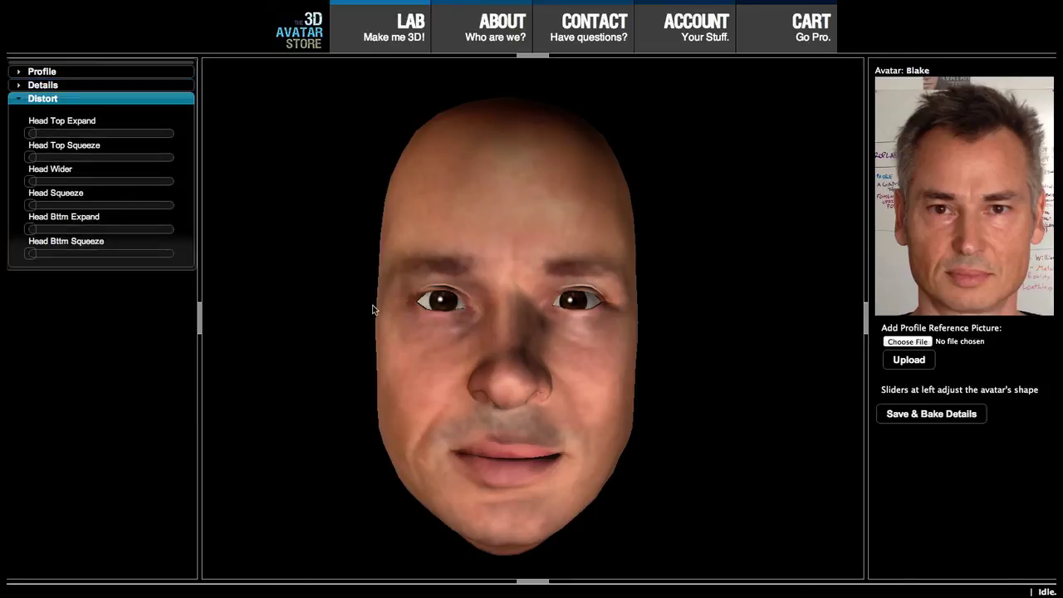
scroll(503, 357, down, 5)
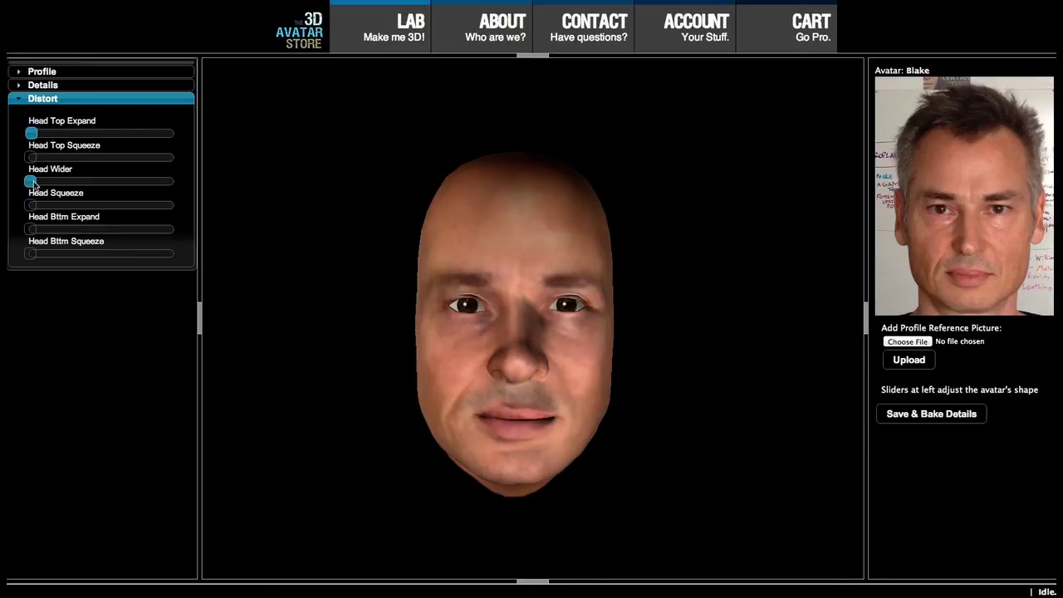
drag(32, 182, 43, 184)
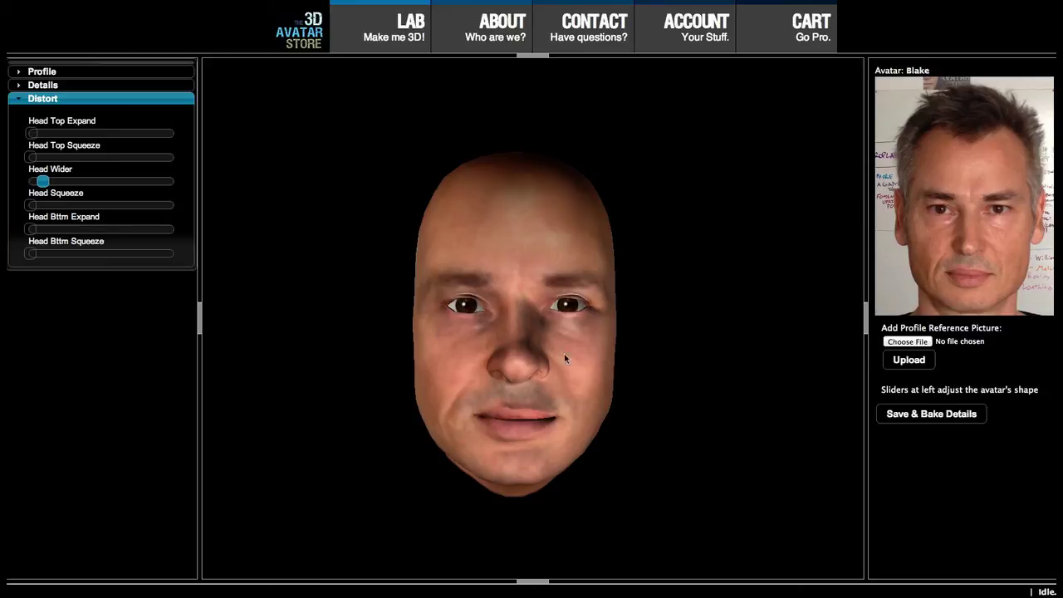
drag(536, 359, 633, 367)
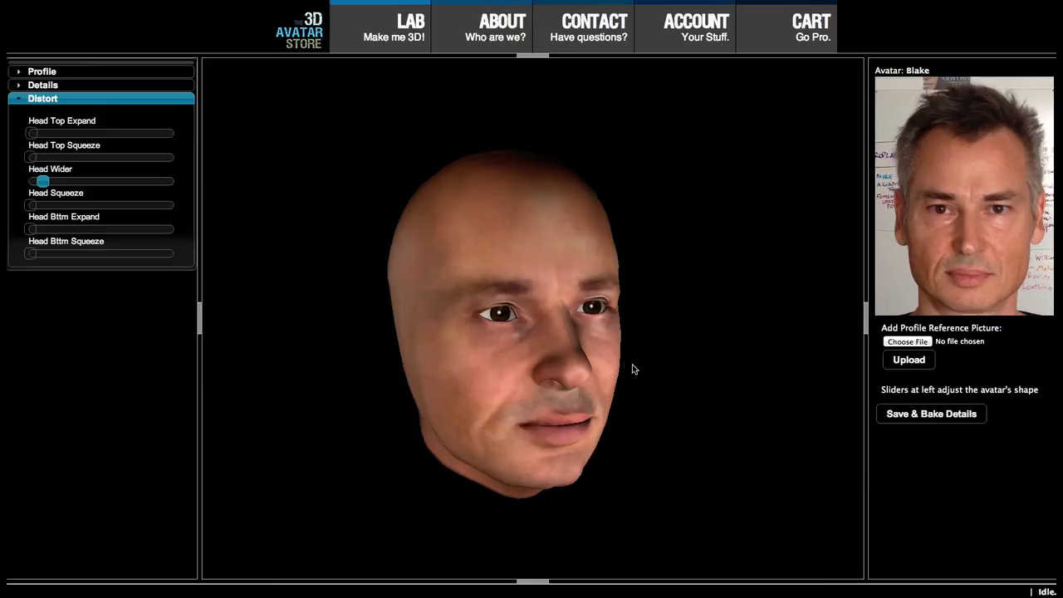
click(930, 414)
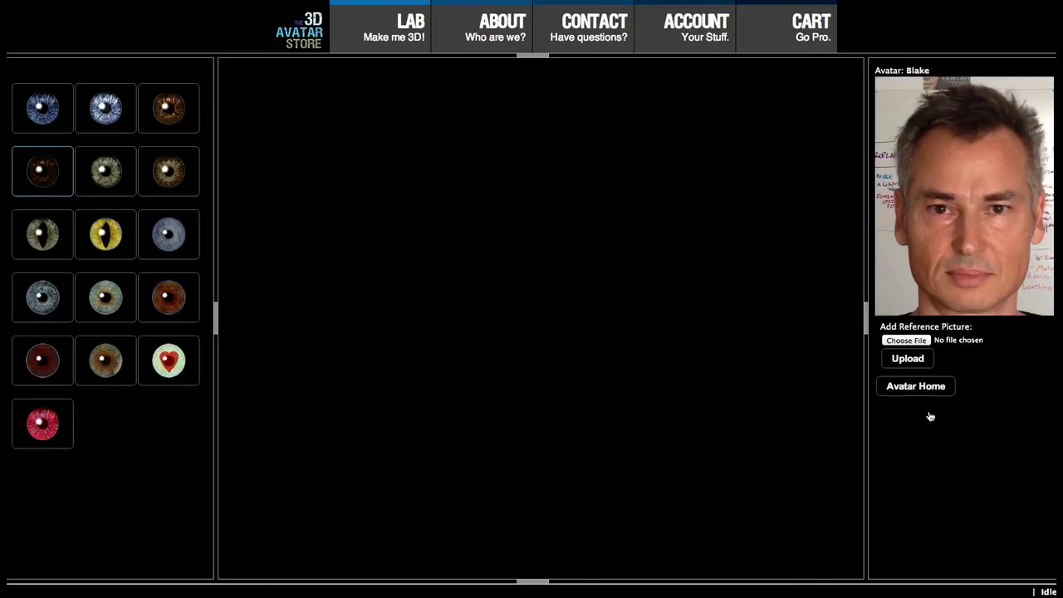
Apply the reddish-brown iris to the avatar's eyes and return to the avatar's home page to view the head
drag(559, 390, 636, 380)
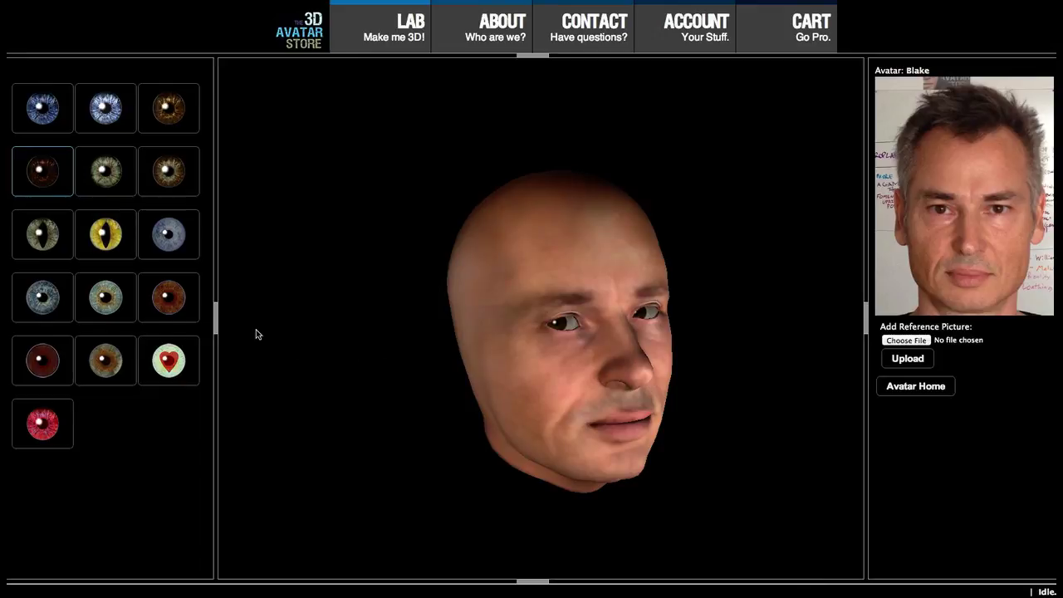
click(169, 300)
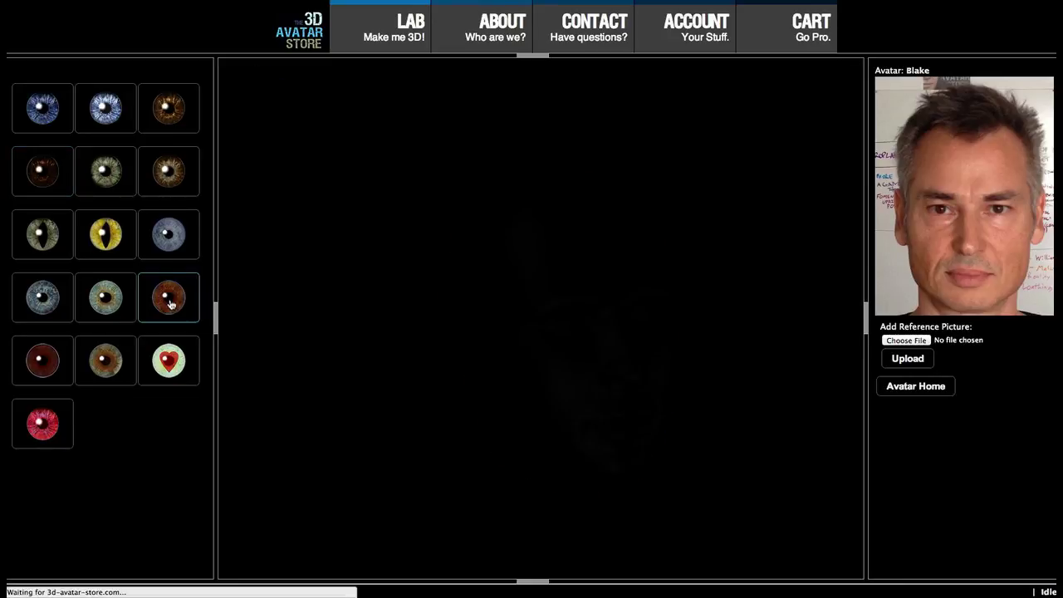
drag(552, 350, 599, 333)
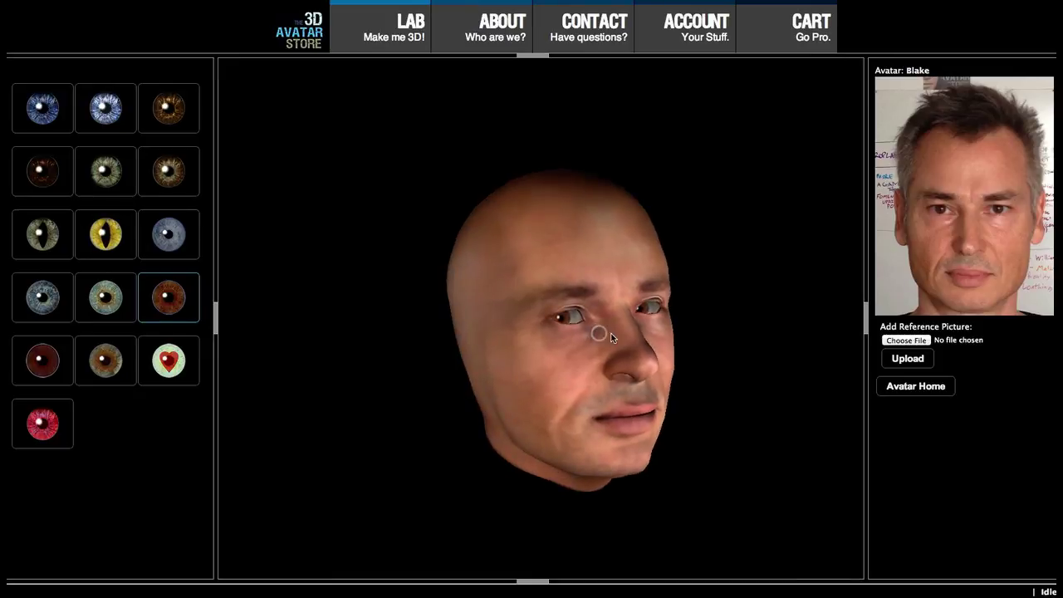
click(920, 388)
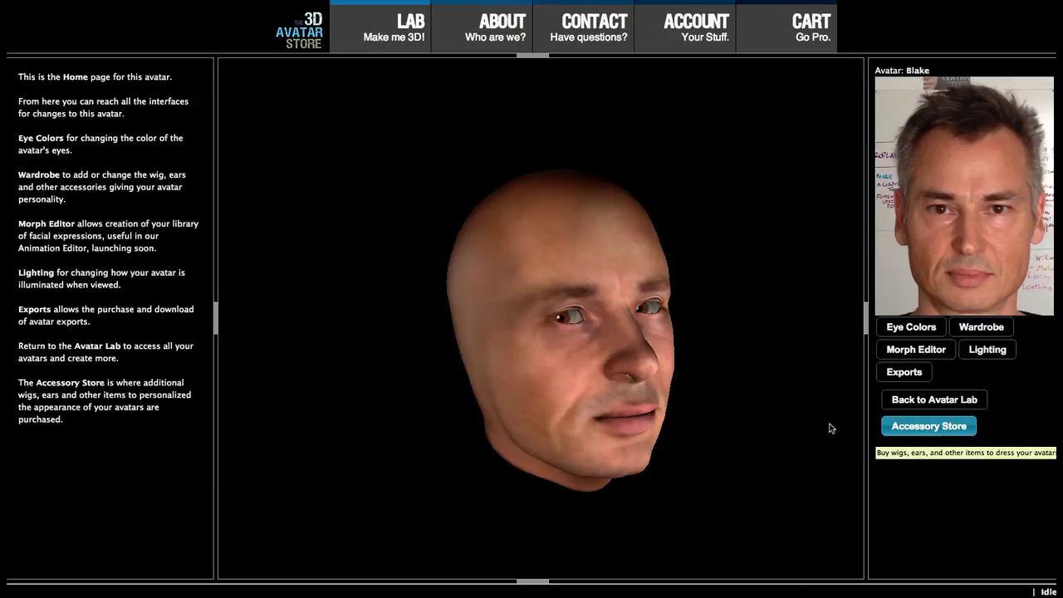
drag(668, 391, 604, 370)
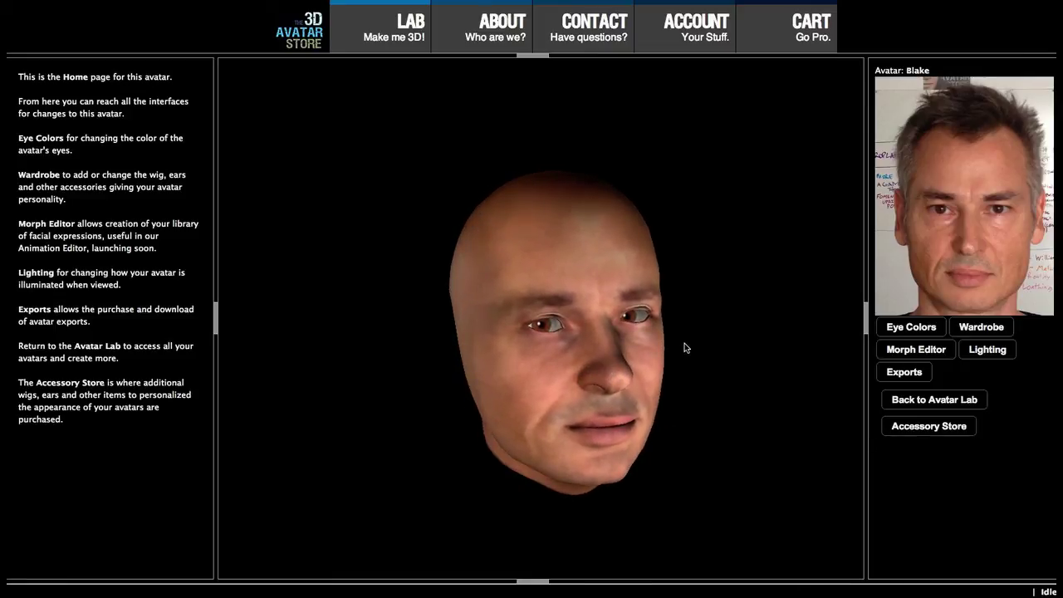